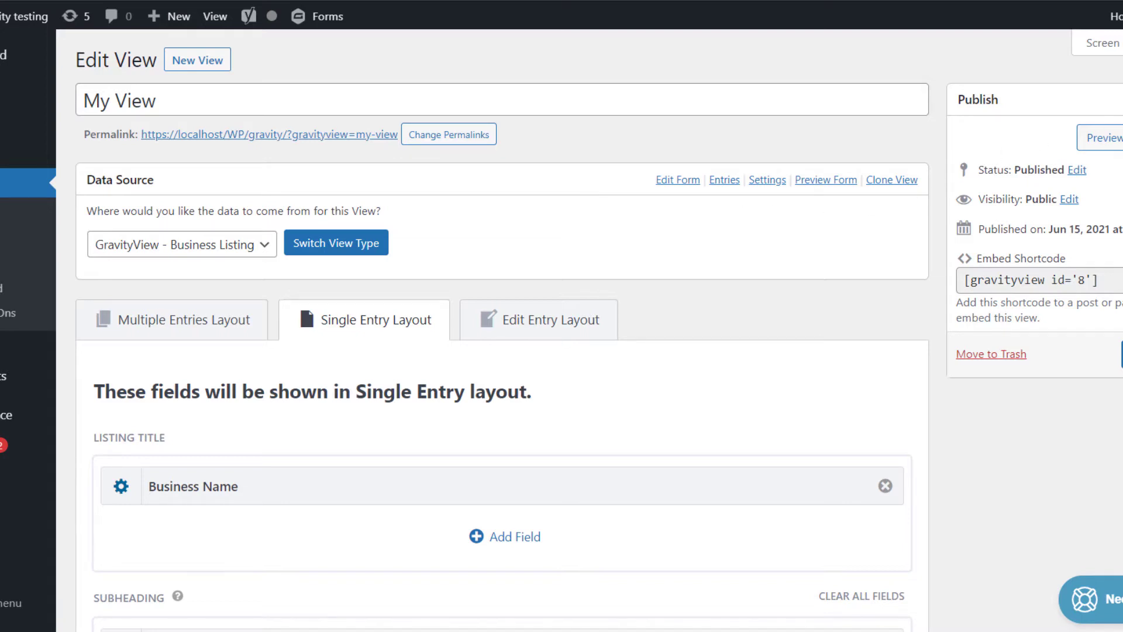
Step: Go from the business listing to the Hoverboard single-entry page and look over its details
scroll(502, 351, "down", 10)
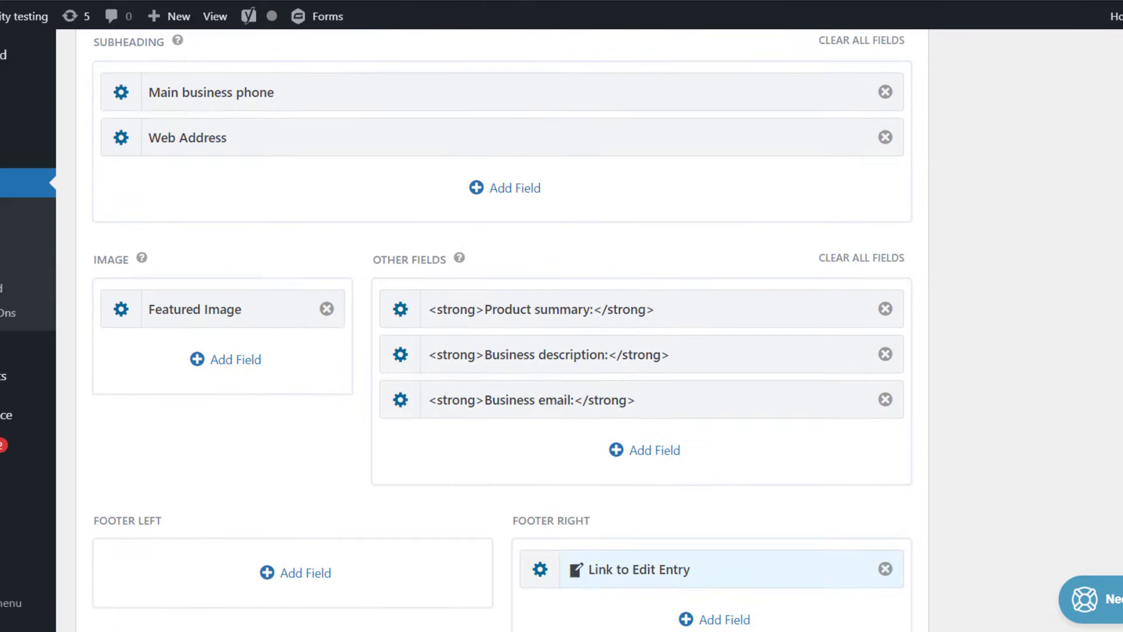
scroll(502, 330, "up", 10)
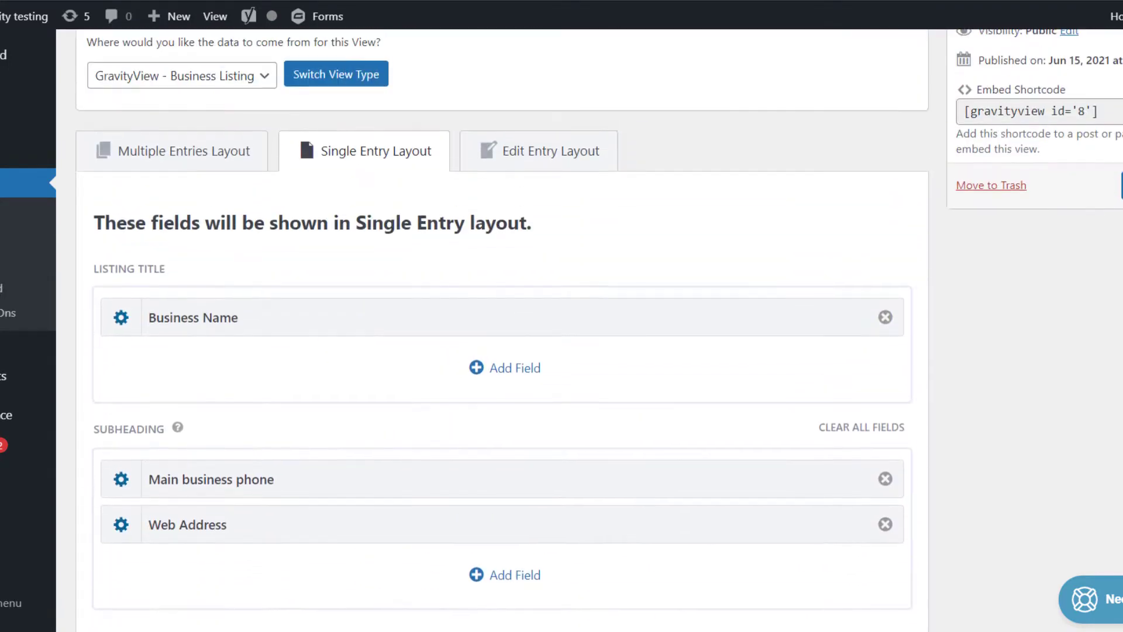
scroll(410, 117, "up", 2)
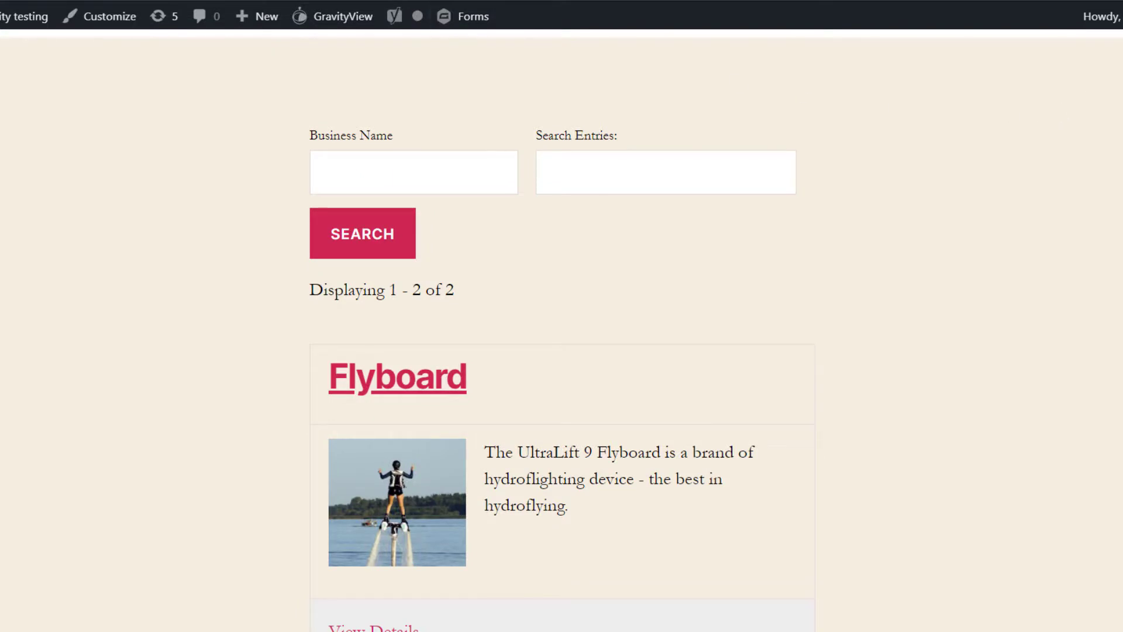
scroll(561, 329, "down", 3)
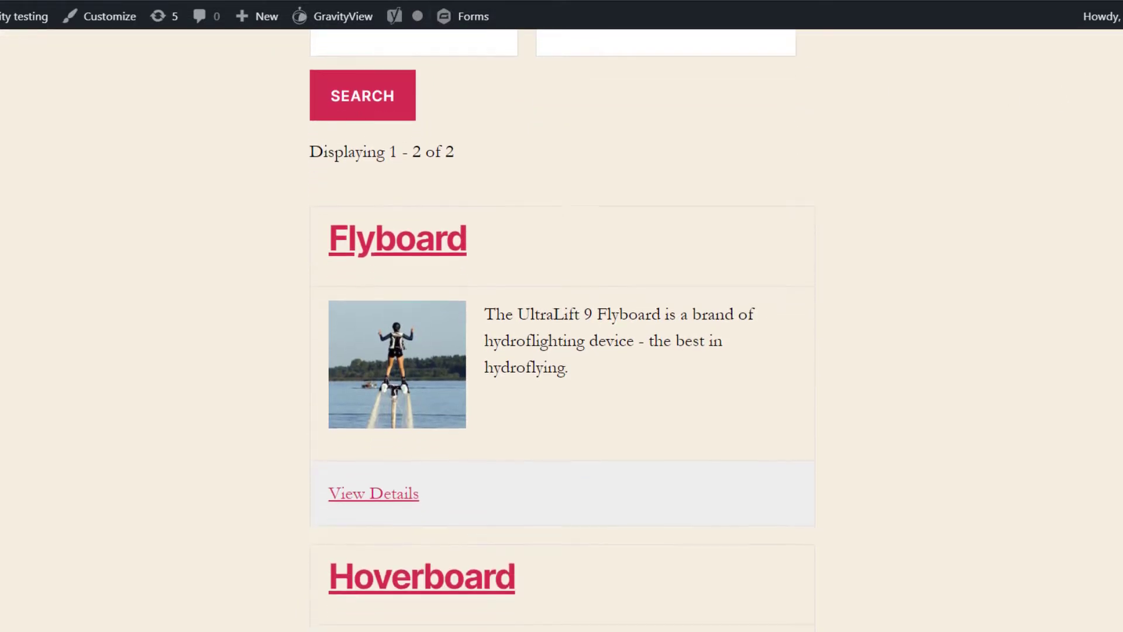
scroll(562, 330, "down", 4)
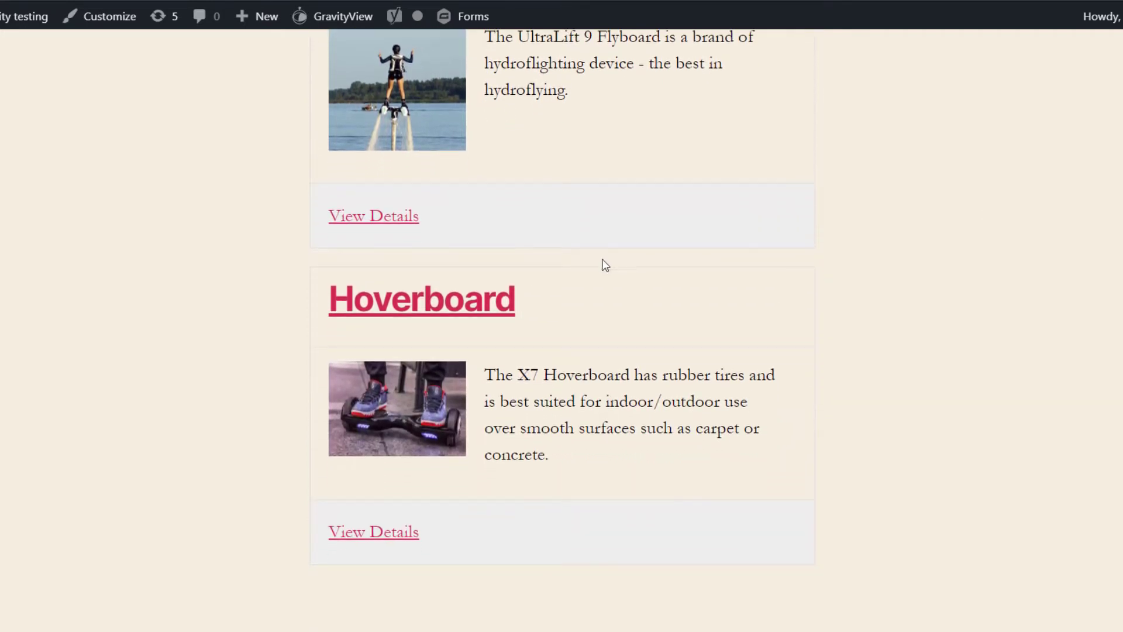
left_click(383, 299)
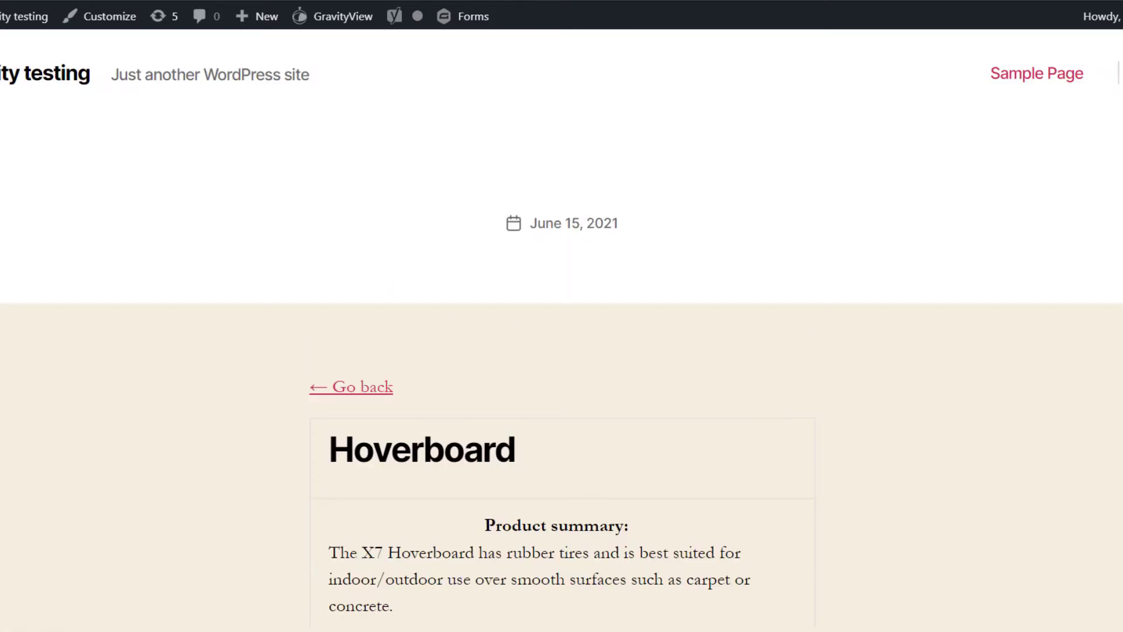
scroll(562, 346, "down", 5)
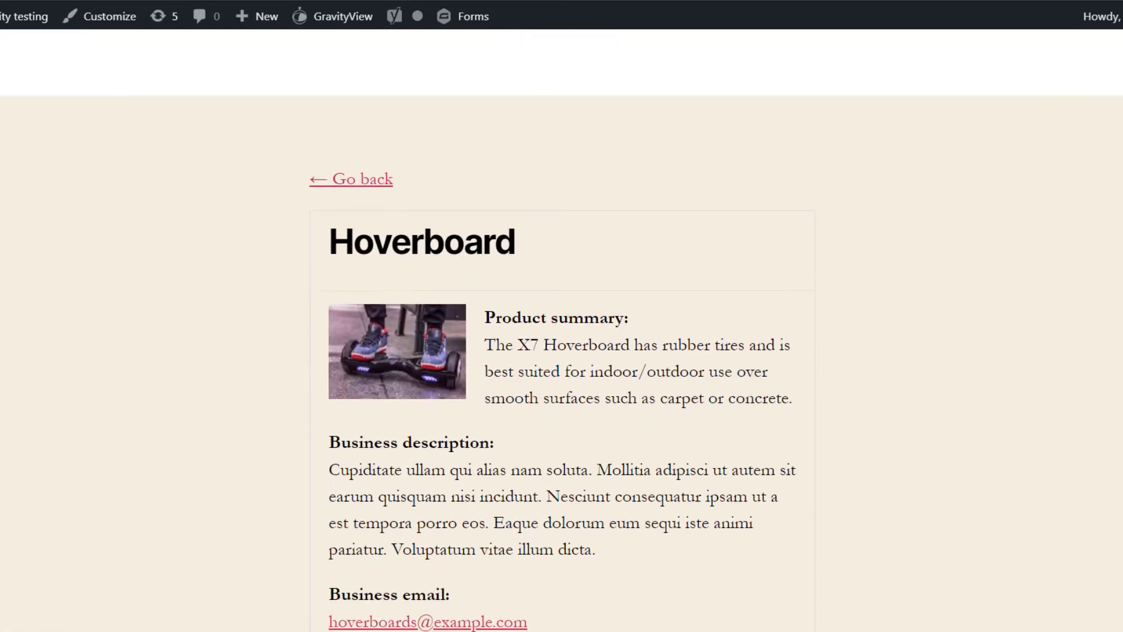
scroll(562, 345, "down", 2)
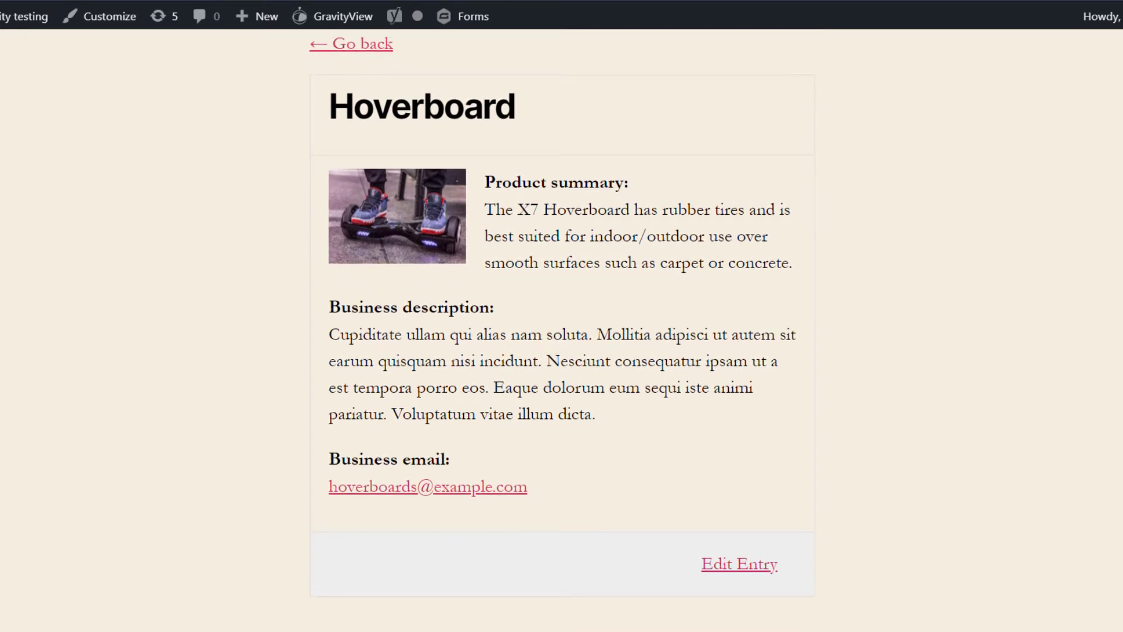
scroll(562, 345, "up", 1)
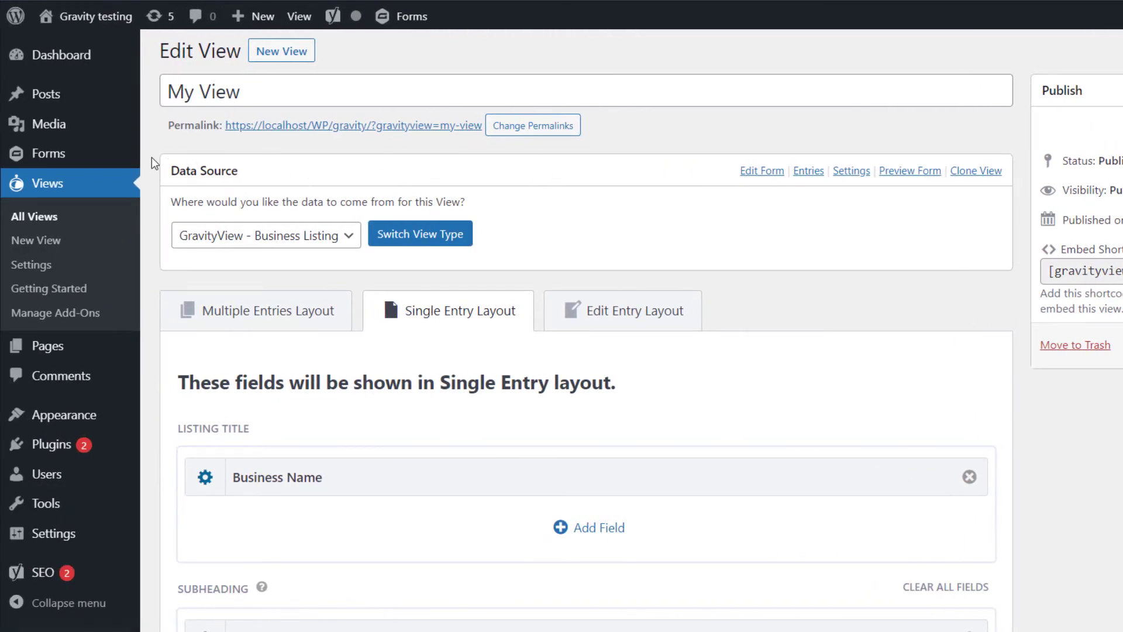
Step: List the Flyboard and Hoverboard entries of the GravityView - Business Listing form
mouse_move(57, 156)
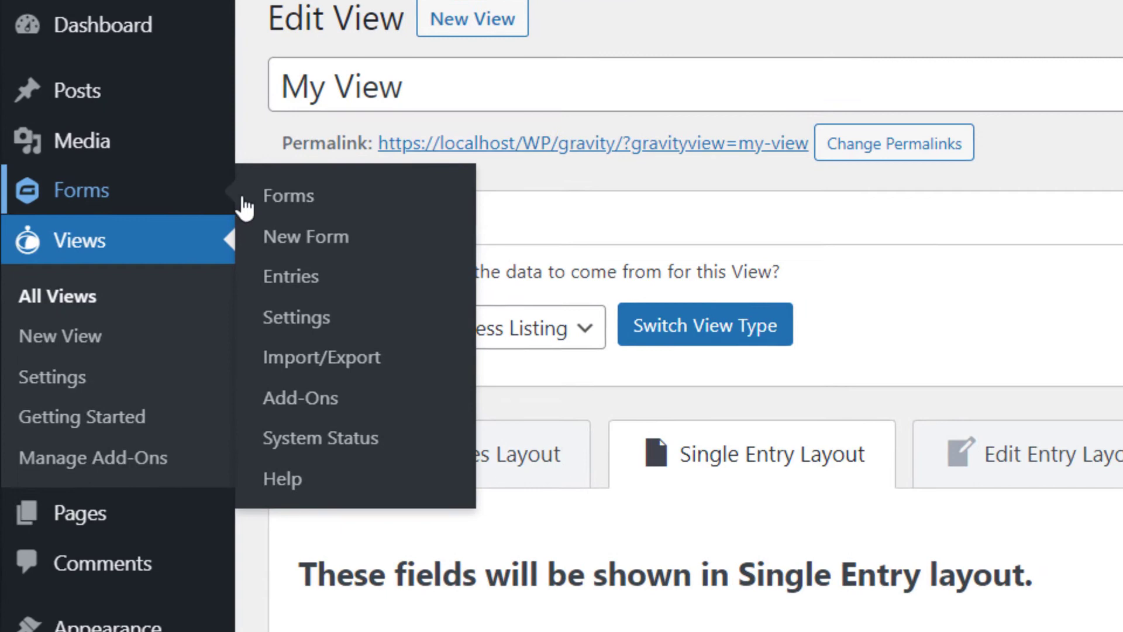
left_click(292, 200)
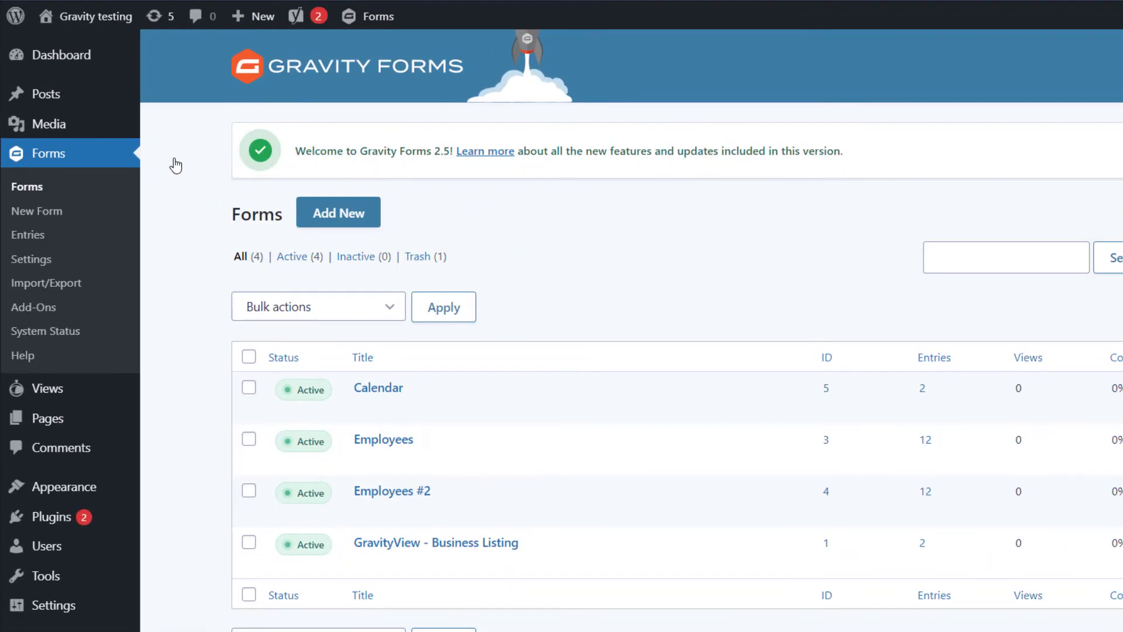
scroll(175, 166, "down", 2)
mouse_move(559, 337)
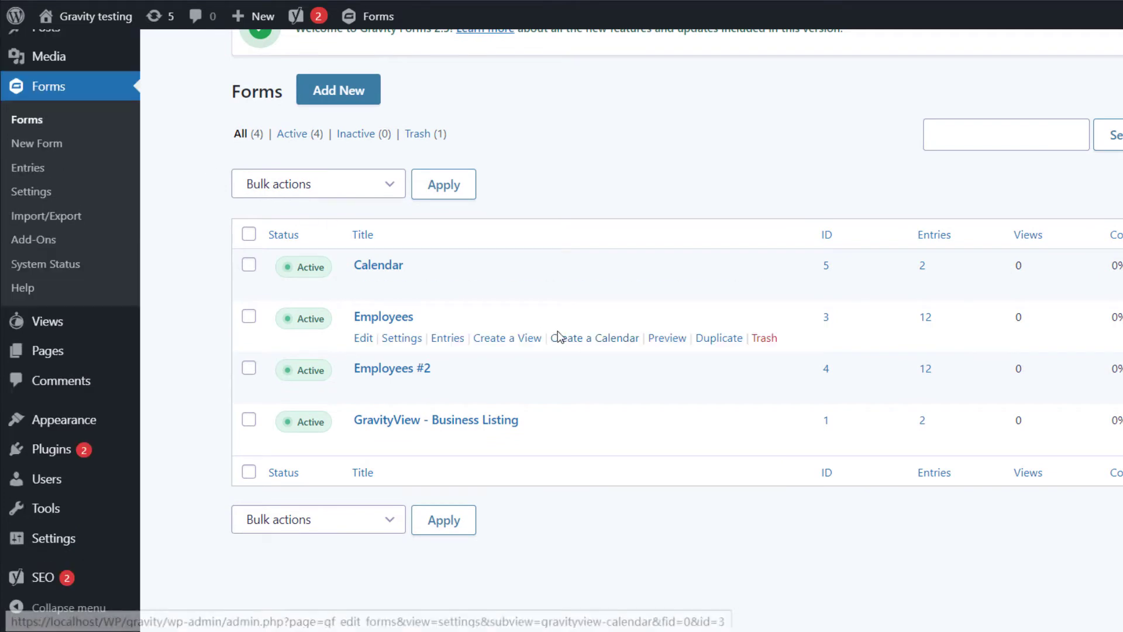
mouse_move(576, 424)
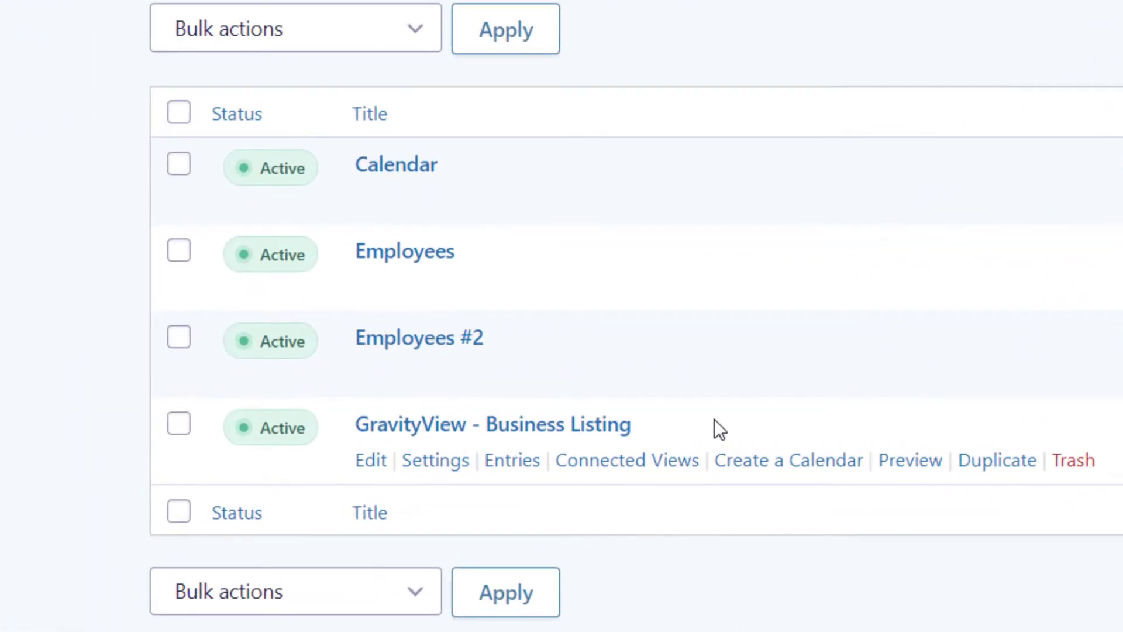
left_click(516, 463)
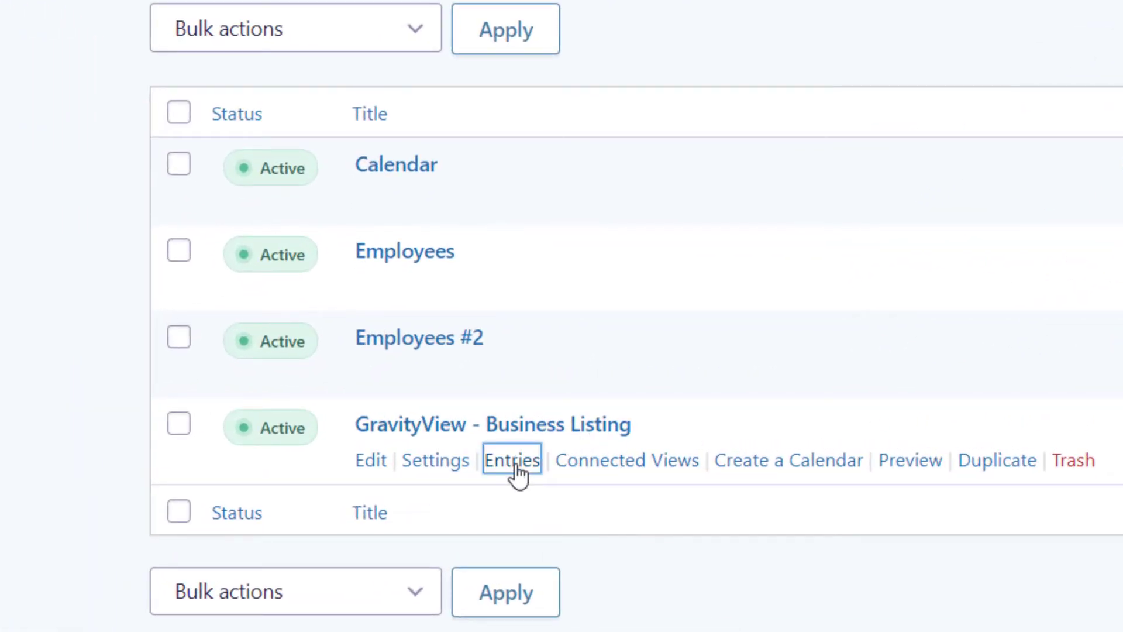
scroll(510, 401, "down", 2)
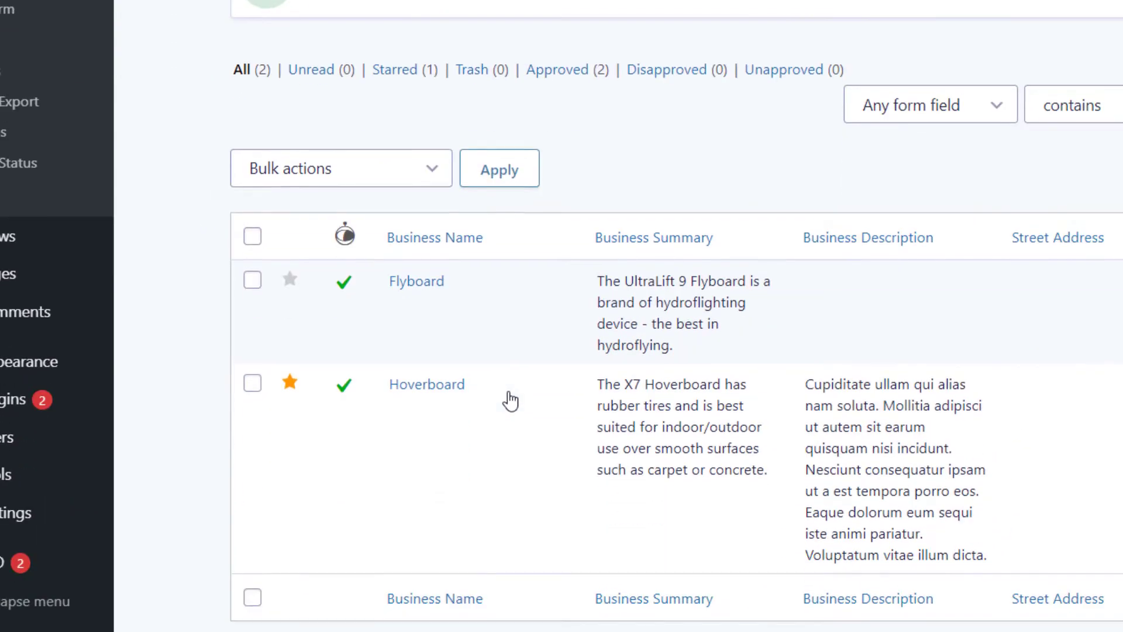
scroll(511, 401, "down", 2)
mouse_move(509, 391)
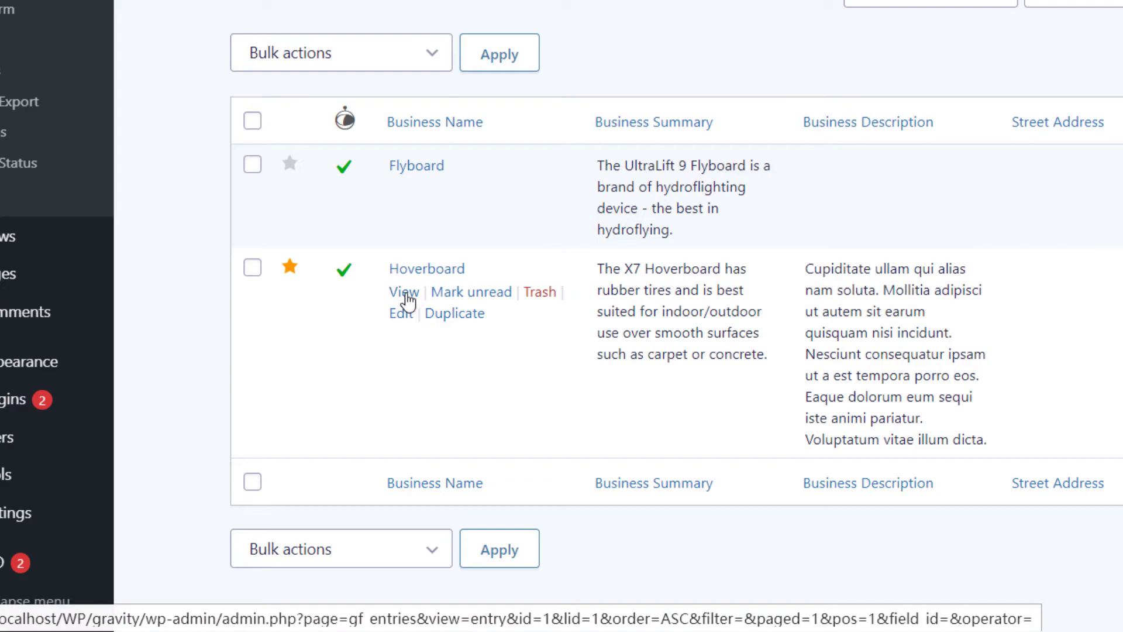
Step: Confirm the Hoverboard entry's Entry Id is 1, then create a new blank page
left_click(409, 300)
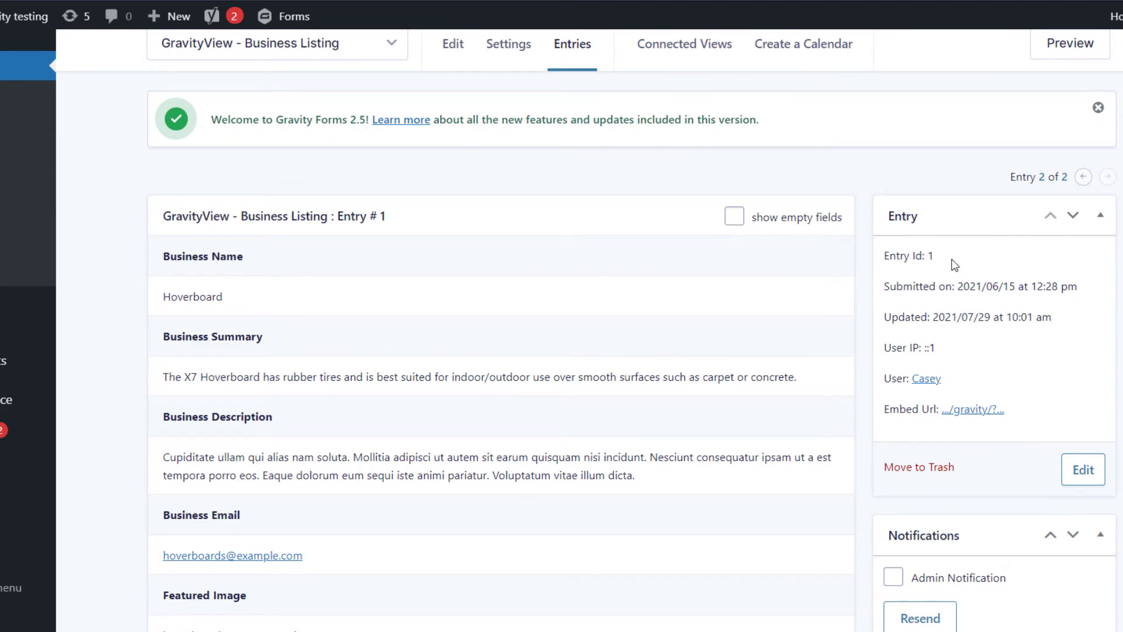
scroll(955, 265, "up", 2)
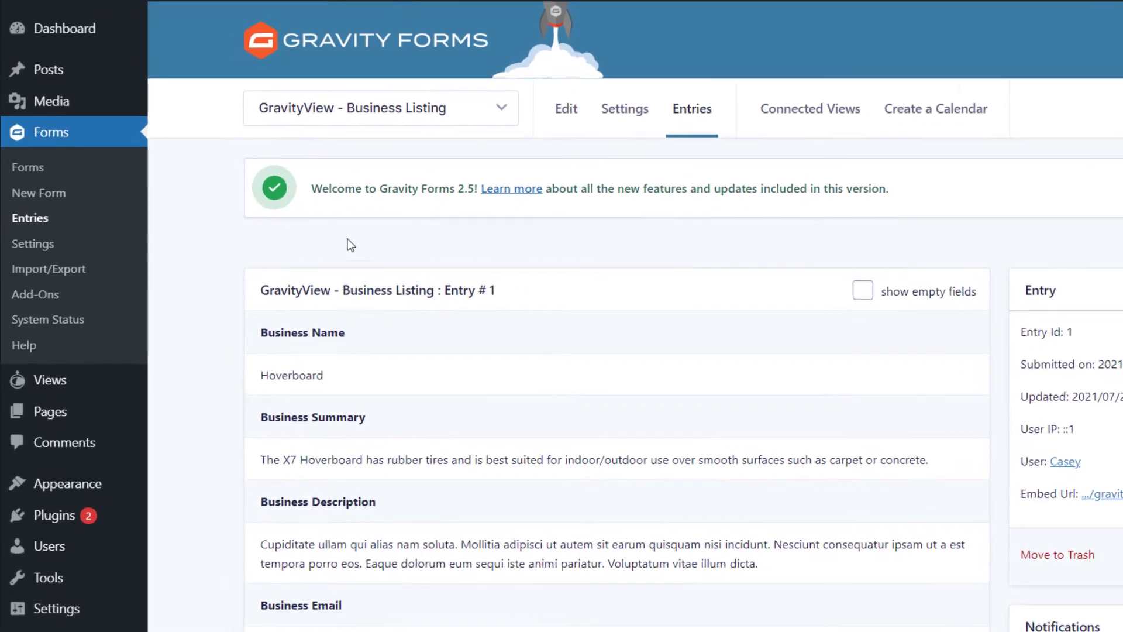
mouse_move(62, 418)
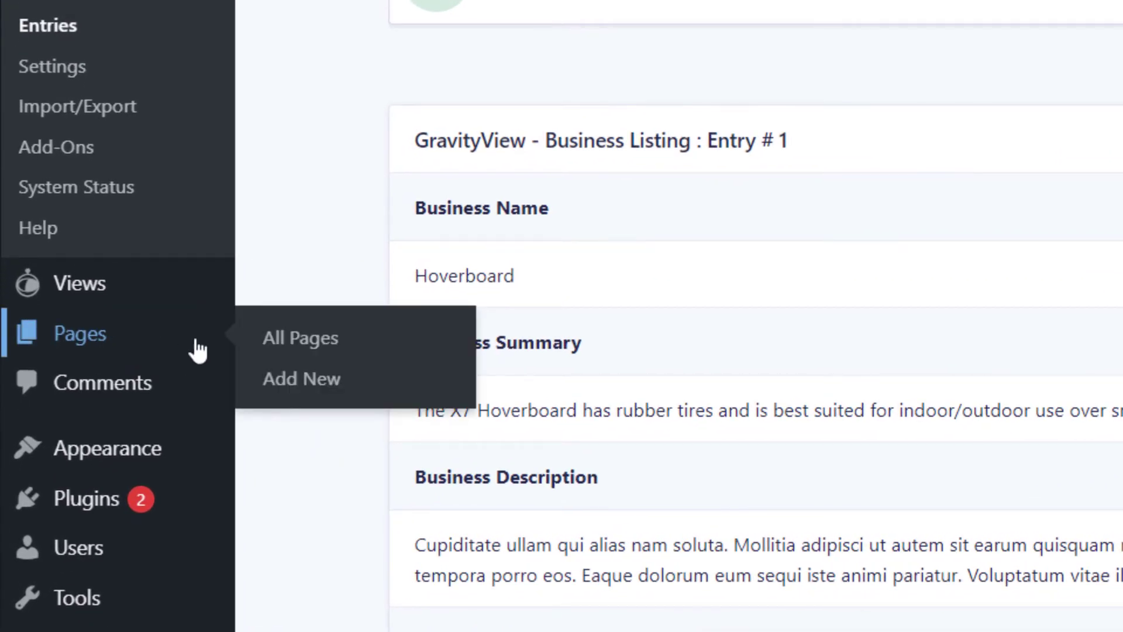
left_click(295, 382)
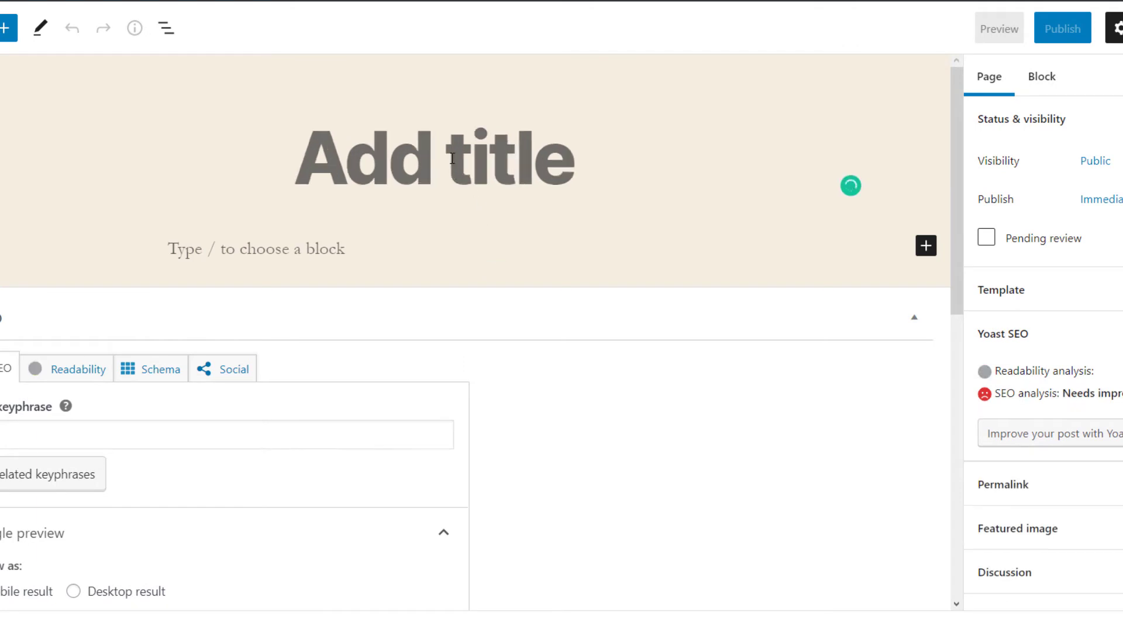
Step: Title the page 'My Single Entry' and add a Shortcode block with [gventry view_id="8" entry_id="1"]
type("My Single E")
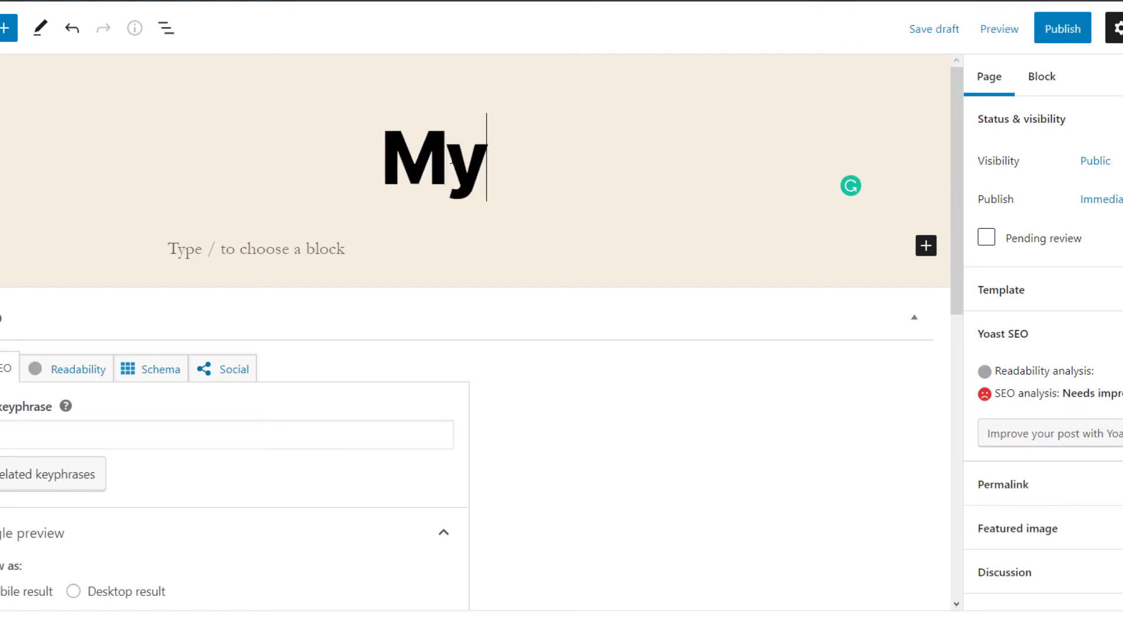
type("ntry")
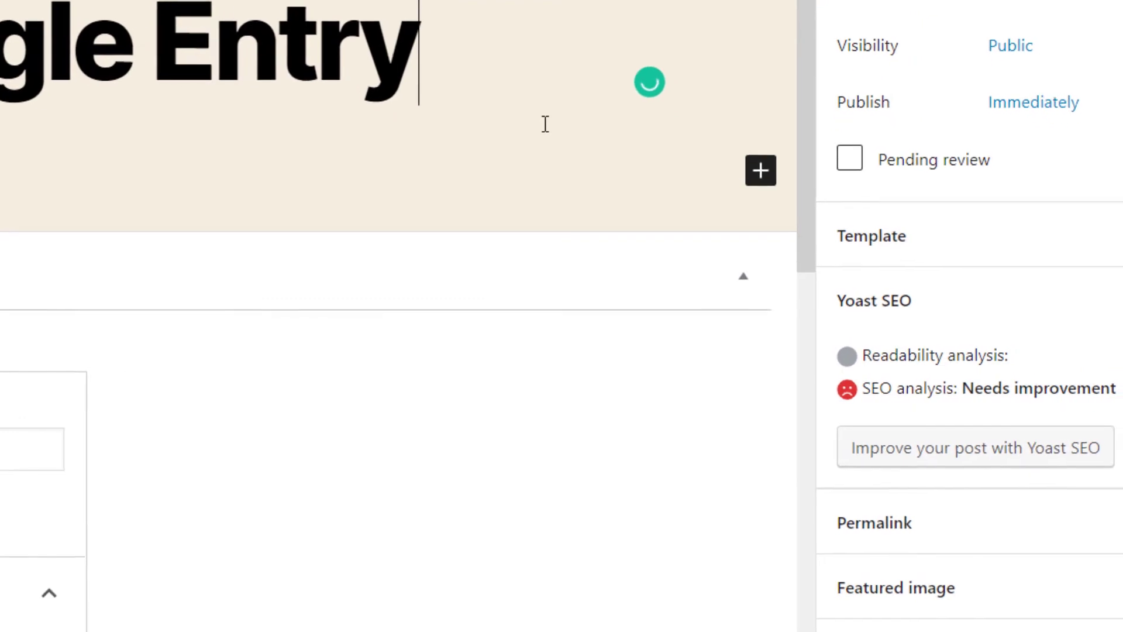
left_click(761, 173)
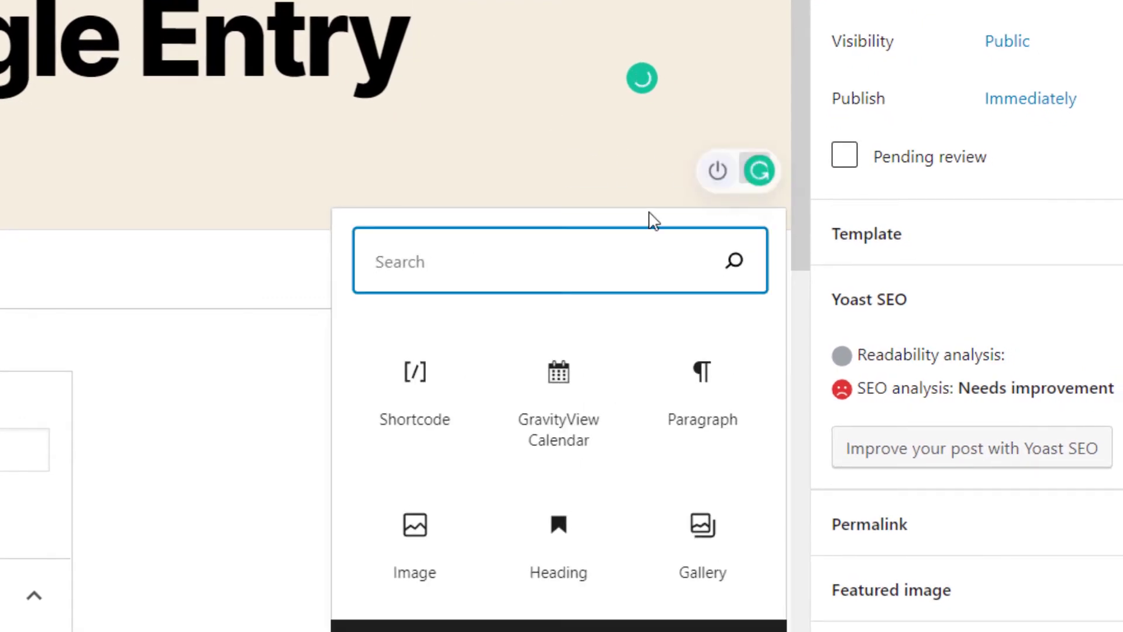
type("sh")
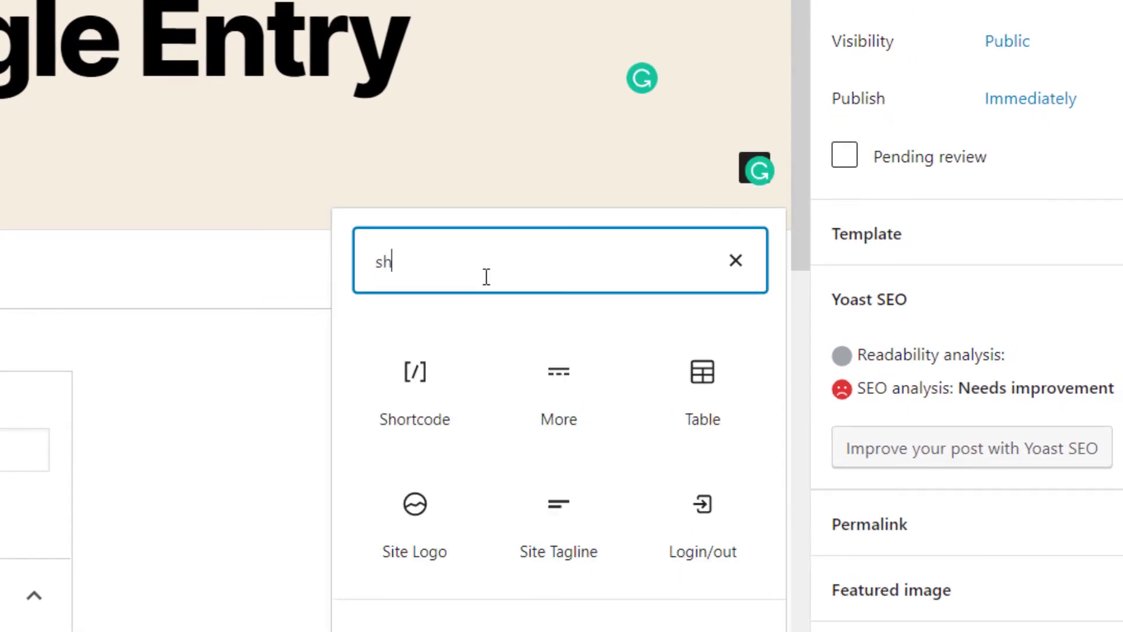
type("ortcode")
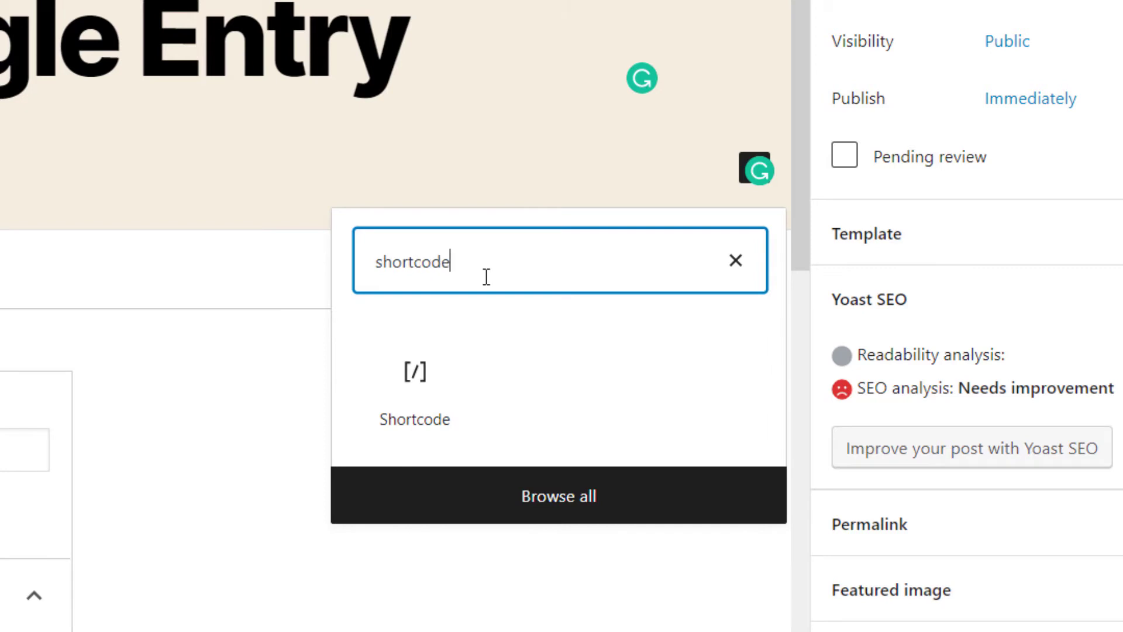
left_click(409, 409)
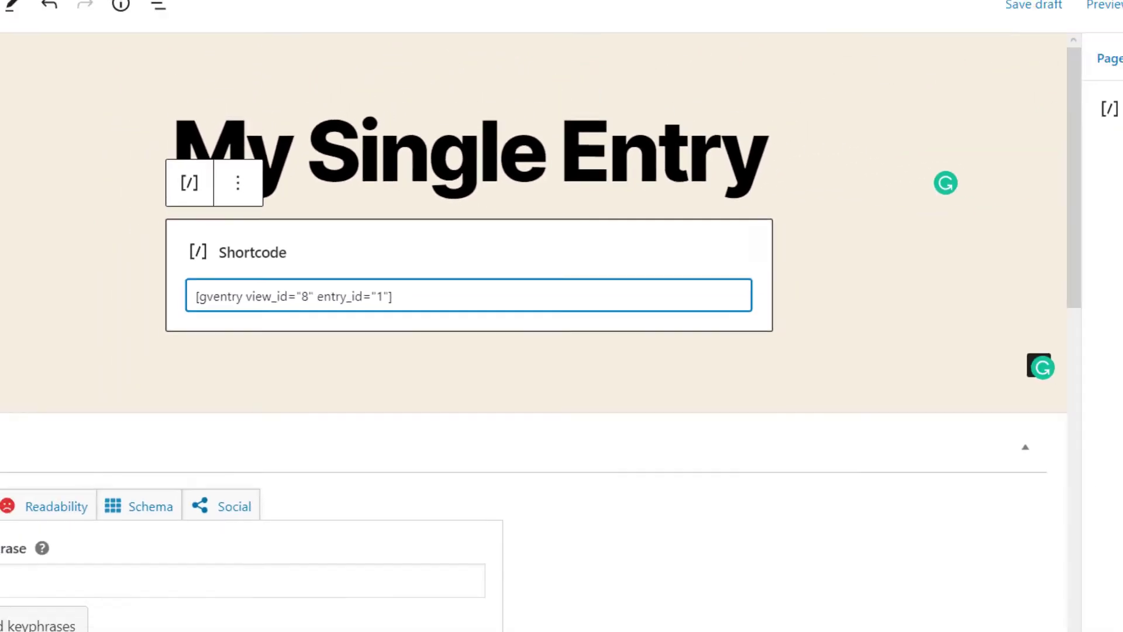
Step: Publish the 'My Single Entry' page and open the live page in a new tab
left_click(1122, 8)
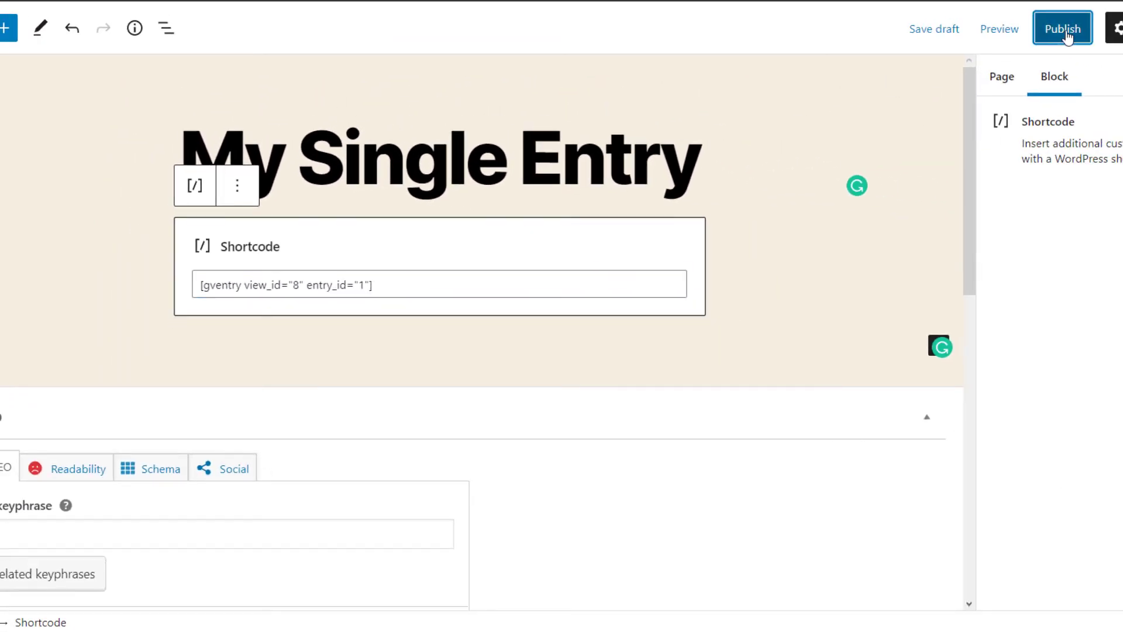
left_click(1036, 35)
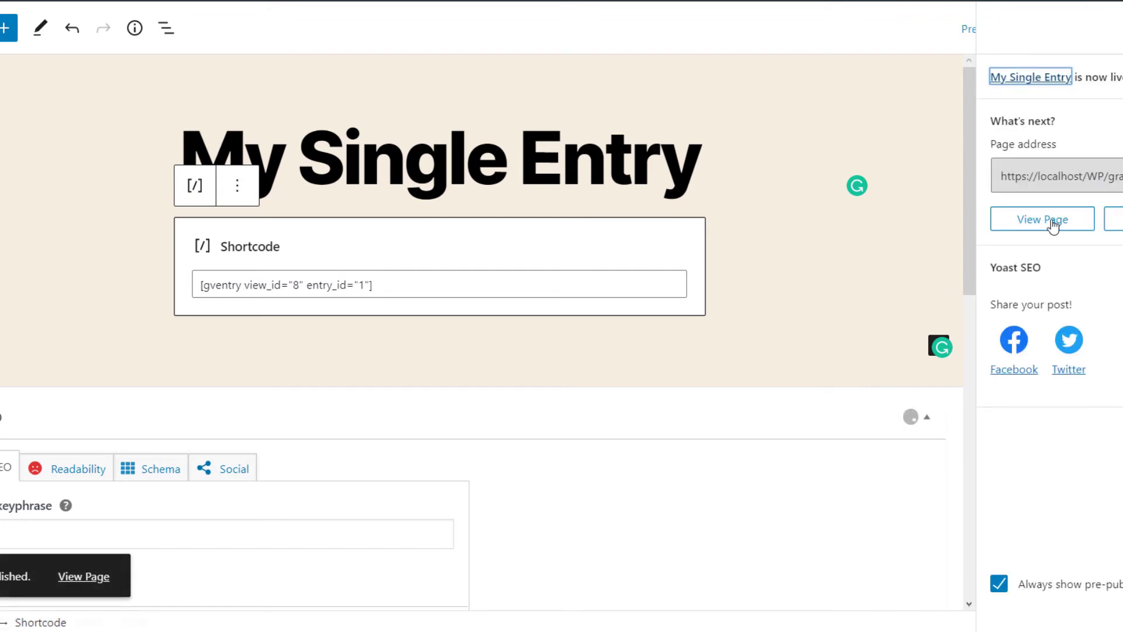
right_click(1050, 225)
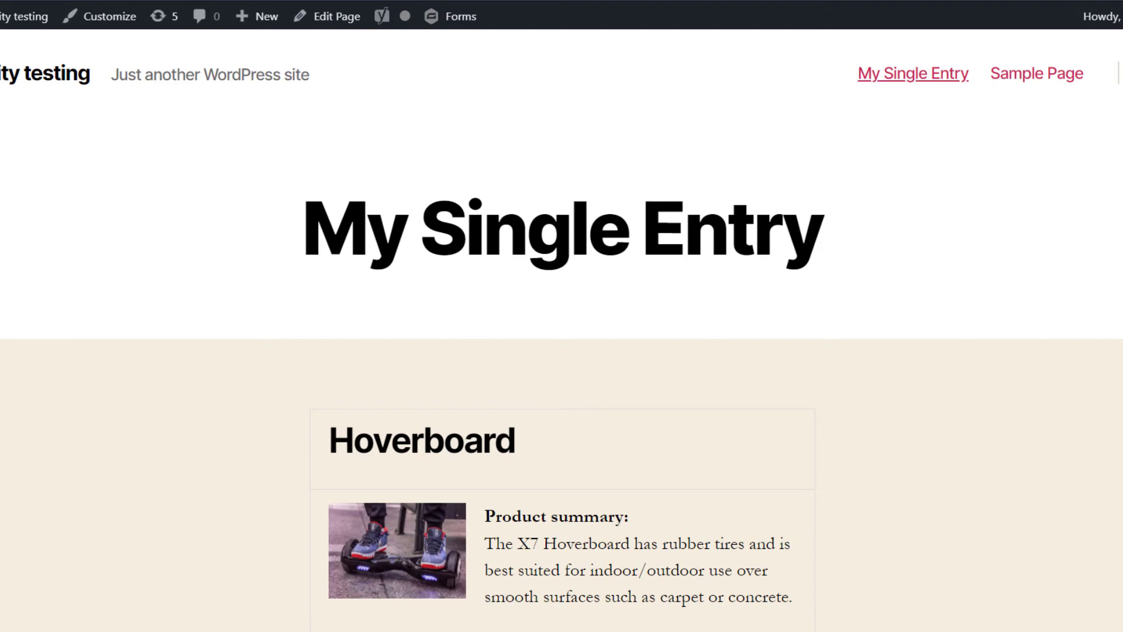
scroll(561, 328, "down", 5)
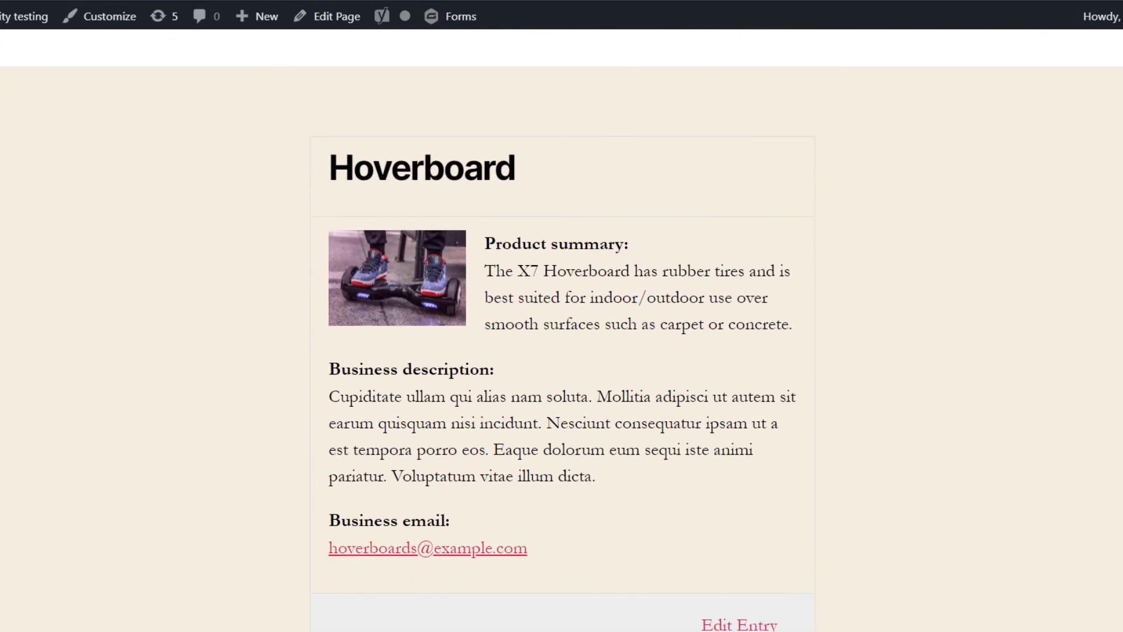
scroll(562, 328, "down", 1)
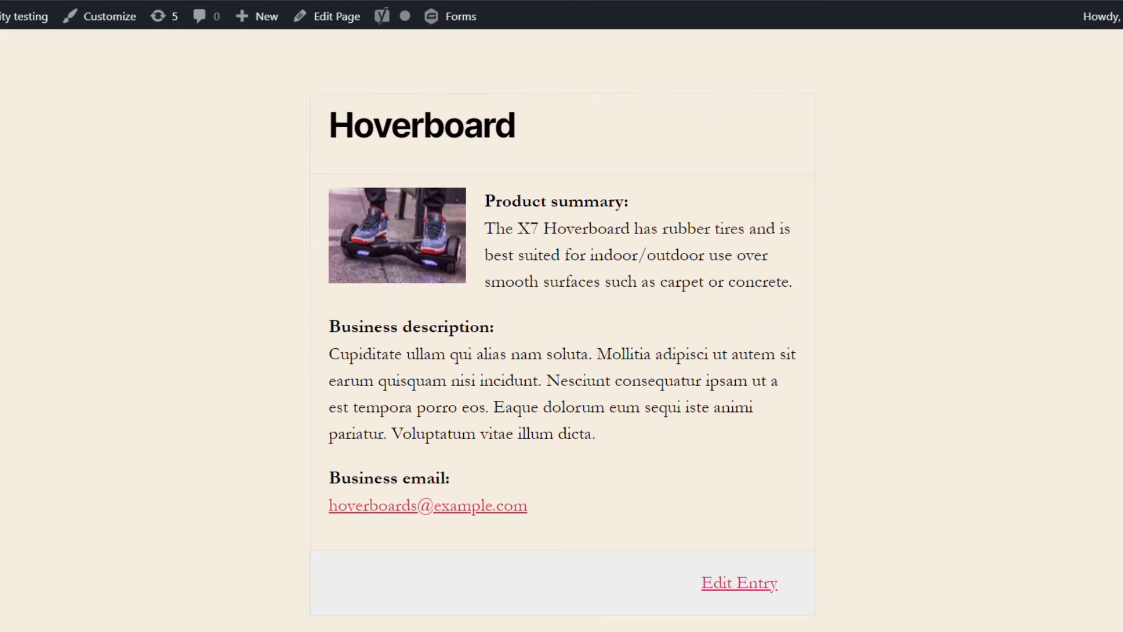
scroll(562, 327, "up", 1)
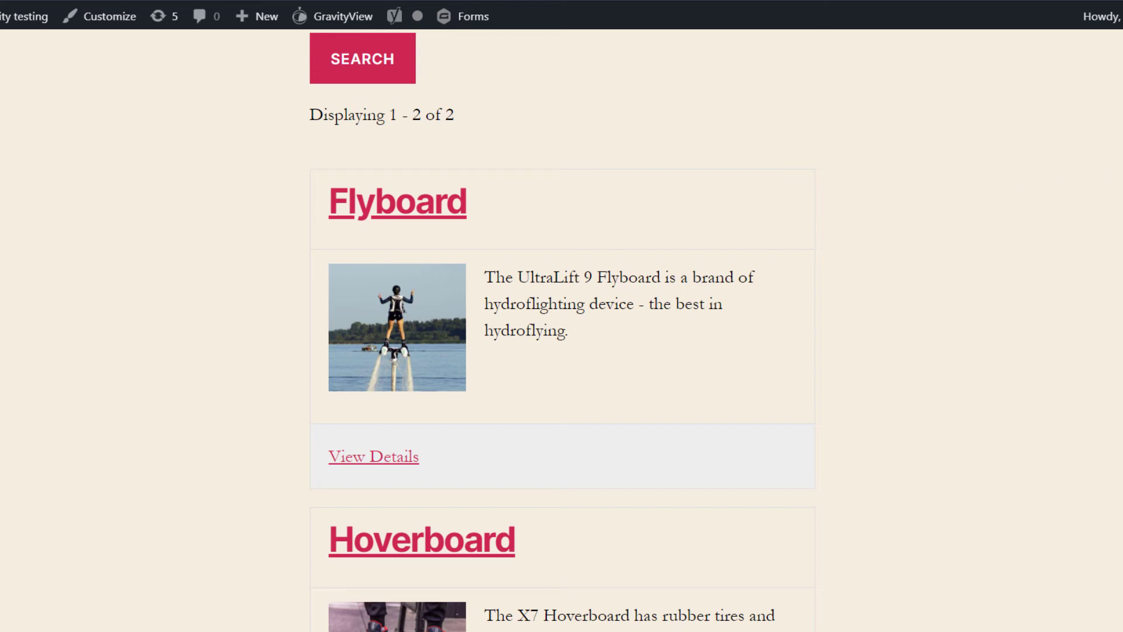
Step: Find the Hoverboard entry in the front-end listing and bring up its title link's context menu
scroll(562, 327, "up", 3)
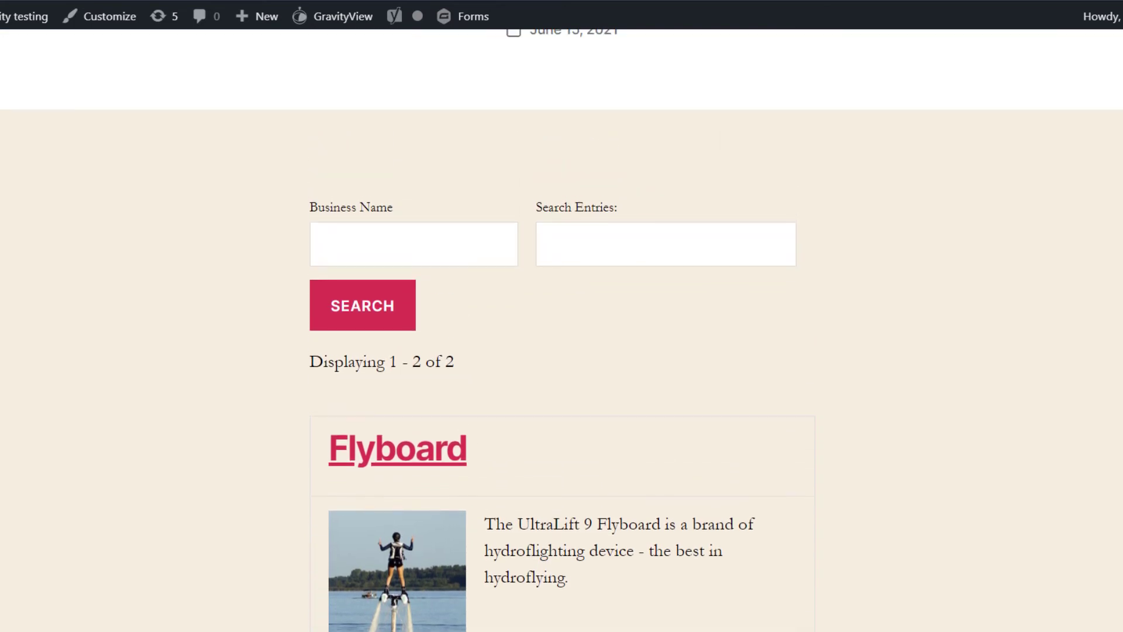
scroll(562, 328, "down", 7)
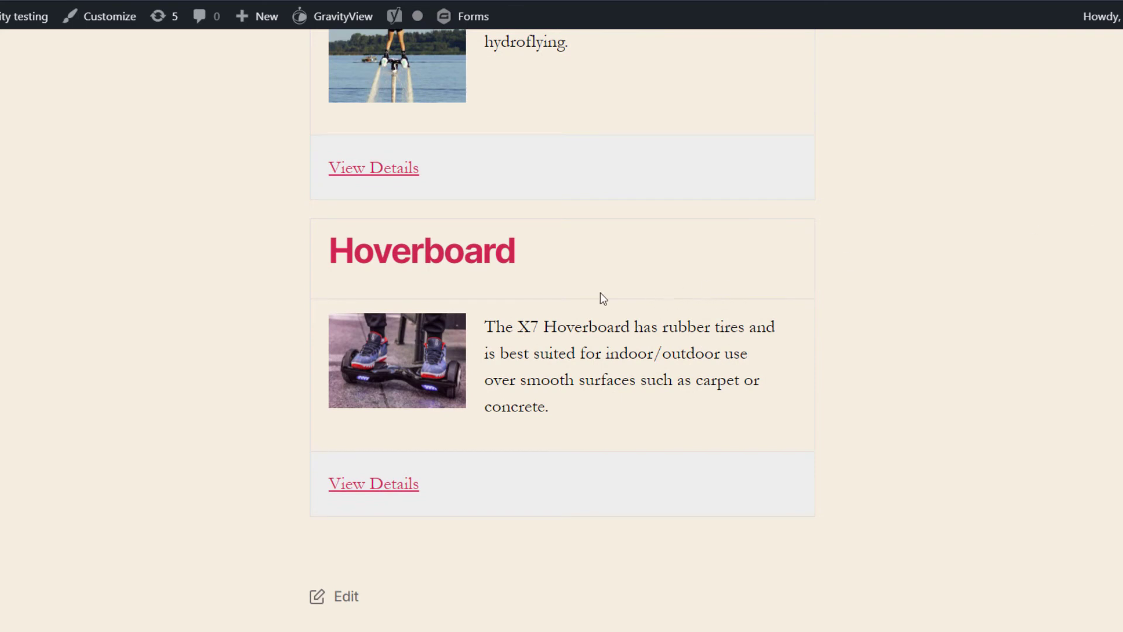
right_click(450, 256)
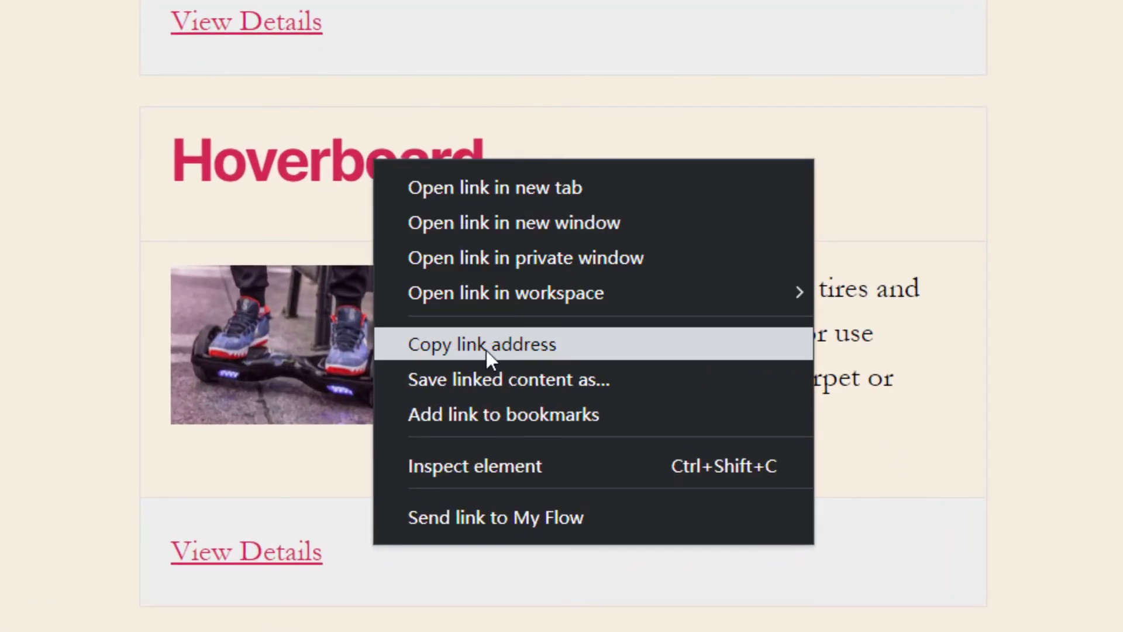
Step: Copy the Hoverboard entry's link and start a new page titled 'My Single Entry'
left_click(494, 345)
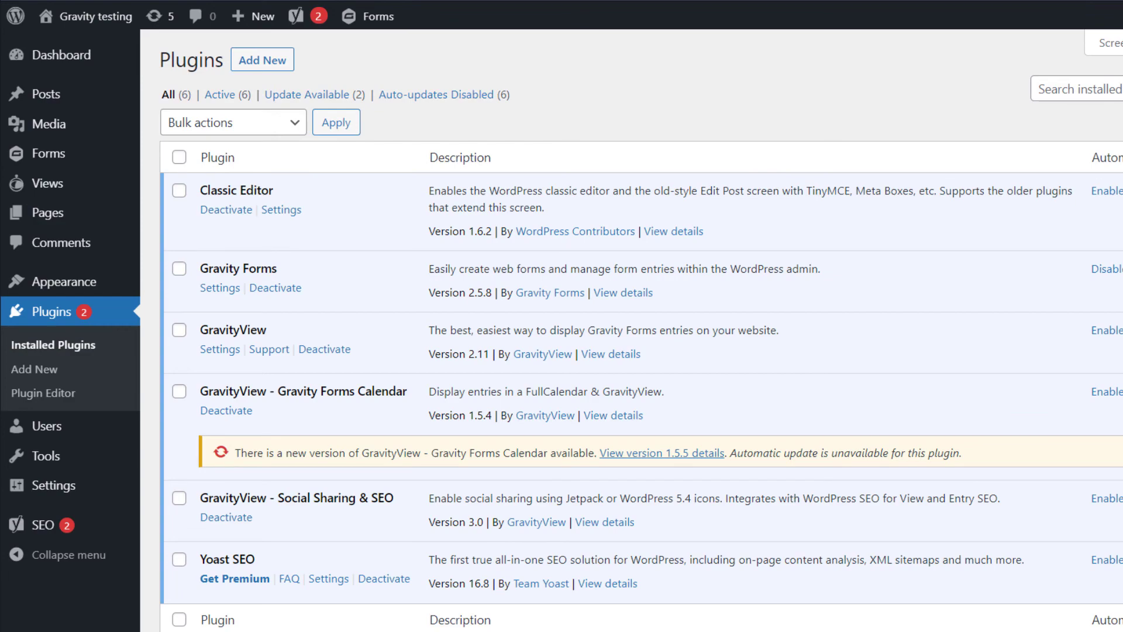
mouse_move(61, 214)
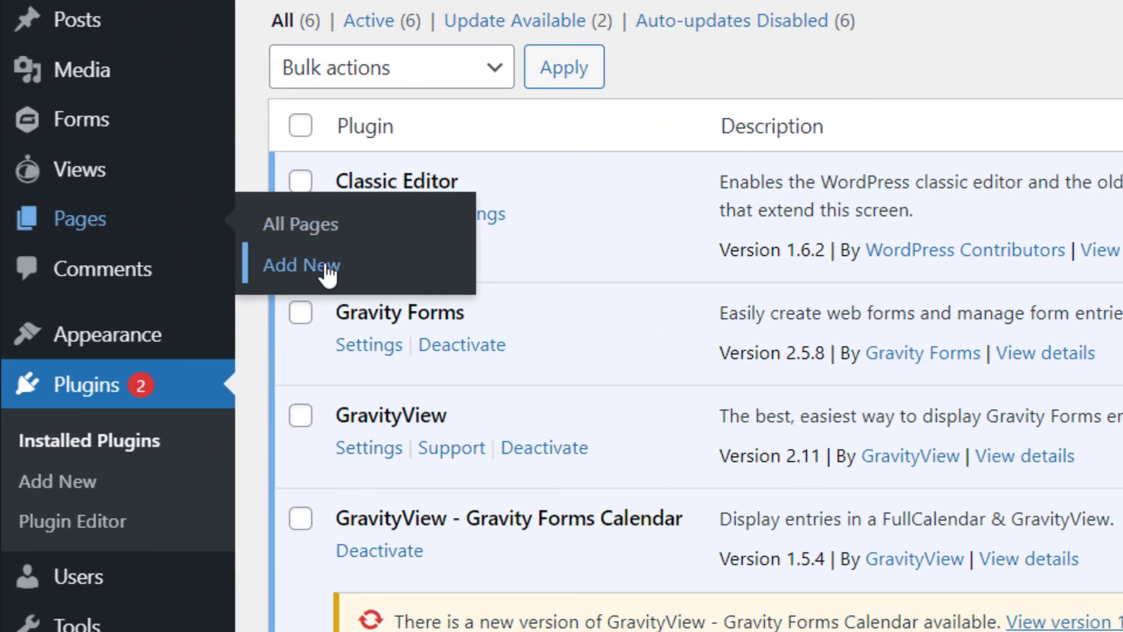
left_click(329, 269)
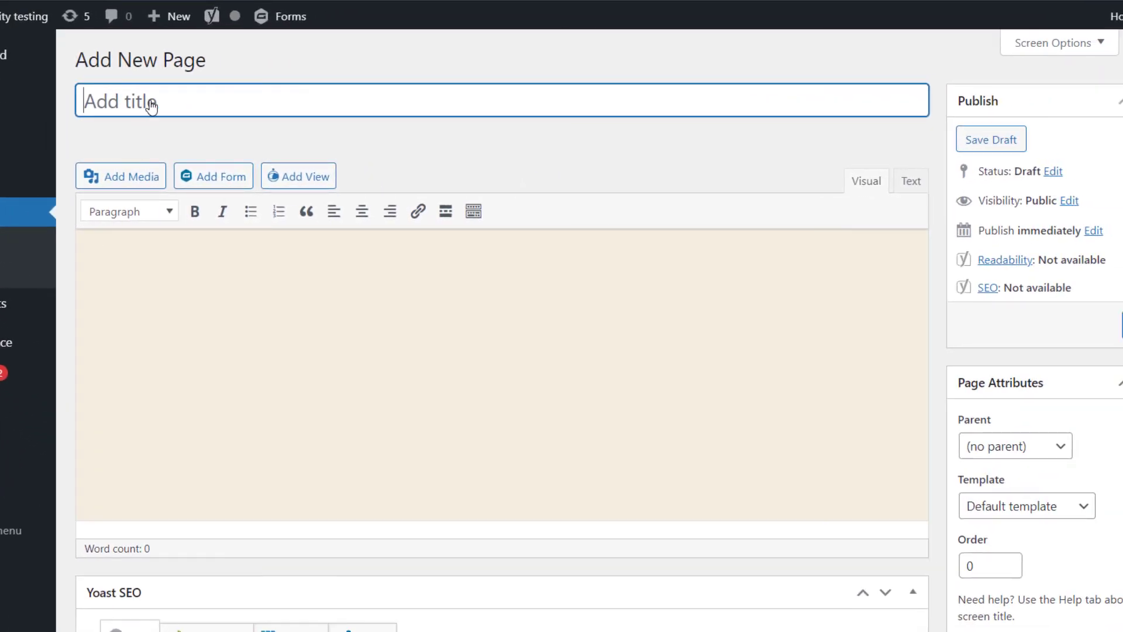
type("My ")
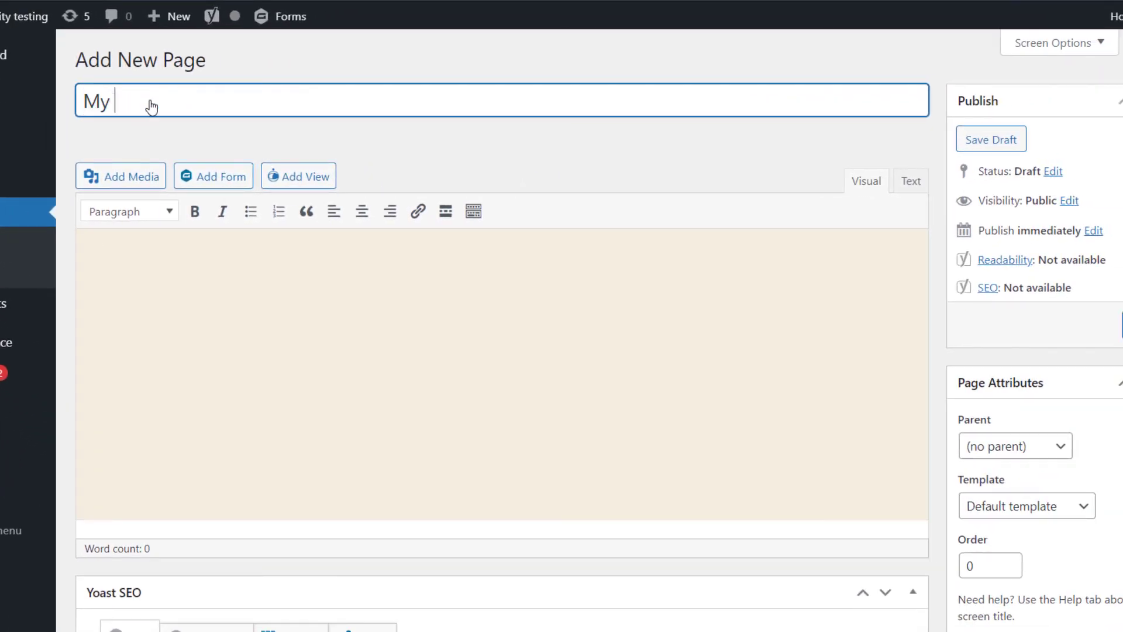
type("Single Entry")
Step: Paste the entry URL into the page body, embedding it as Embed Entry 1 from View 8
left_click(335, 270)
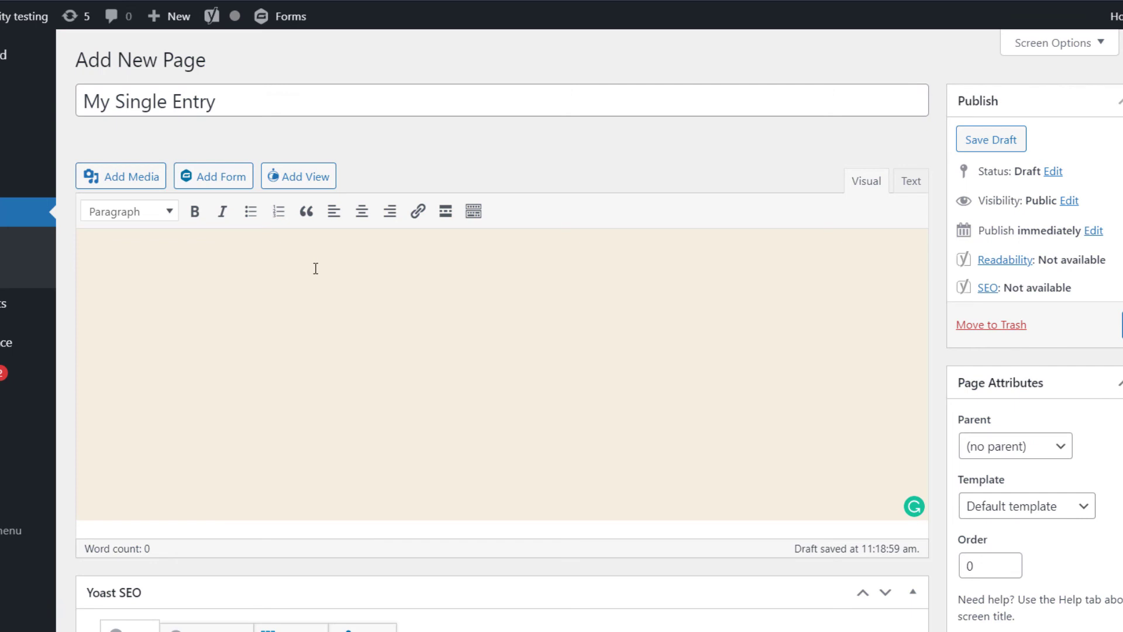
right_click(292, 268)
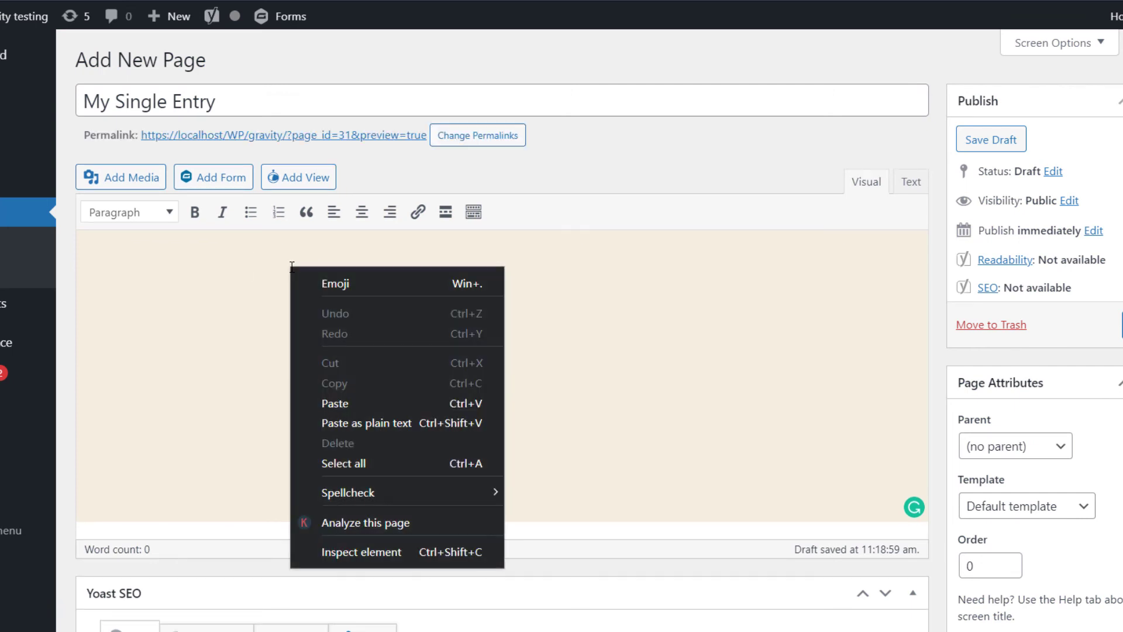
left_click(360, 401)
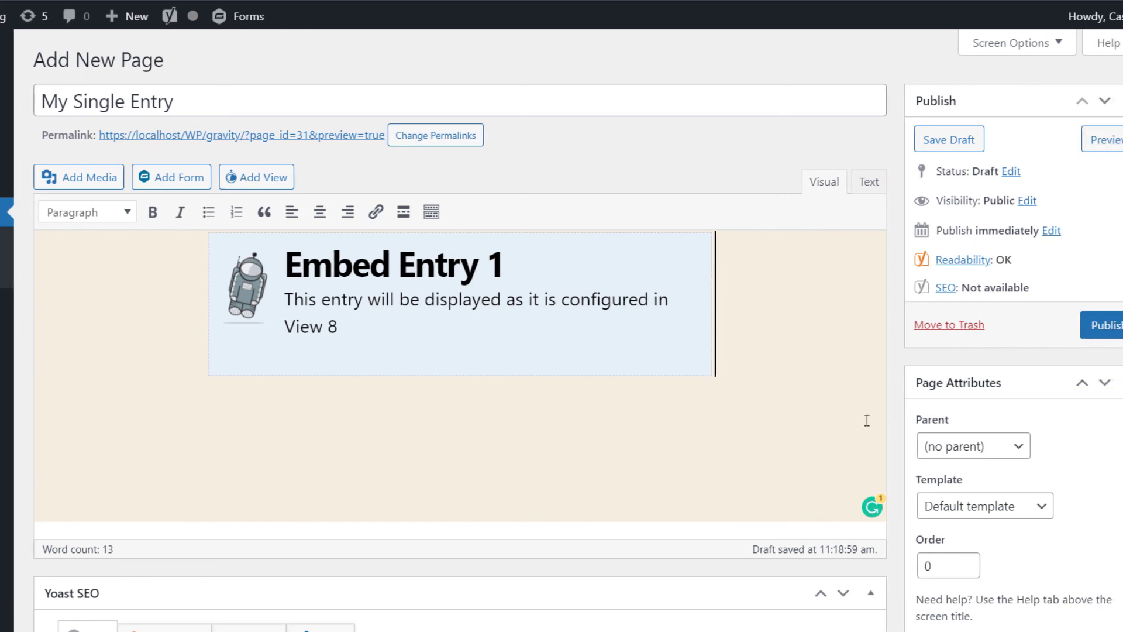
Step: Publish the classic-editor 'My Single Entry' page and scroll through its live Hoverboard entry details
left_click(1107, 330)
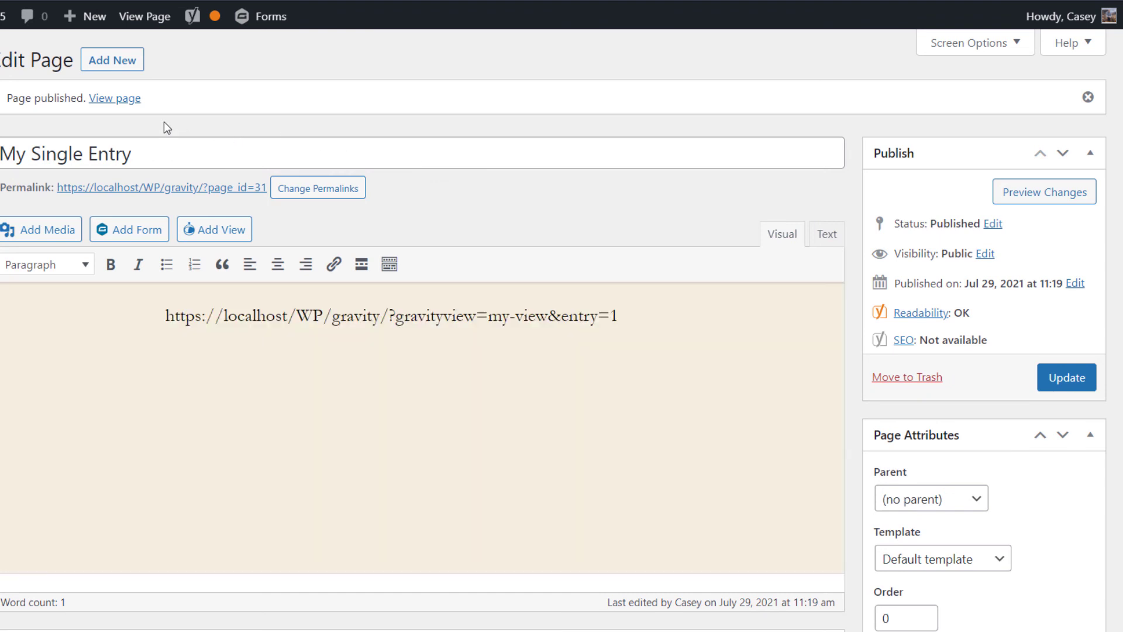
left_click(119, 100)
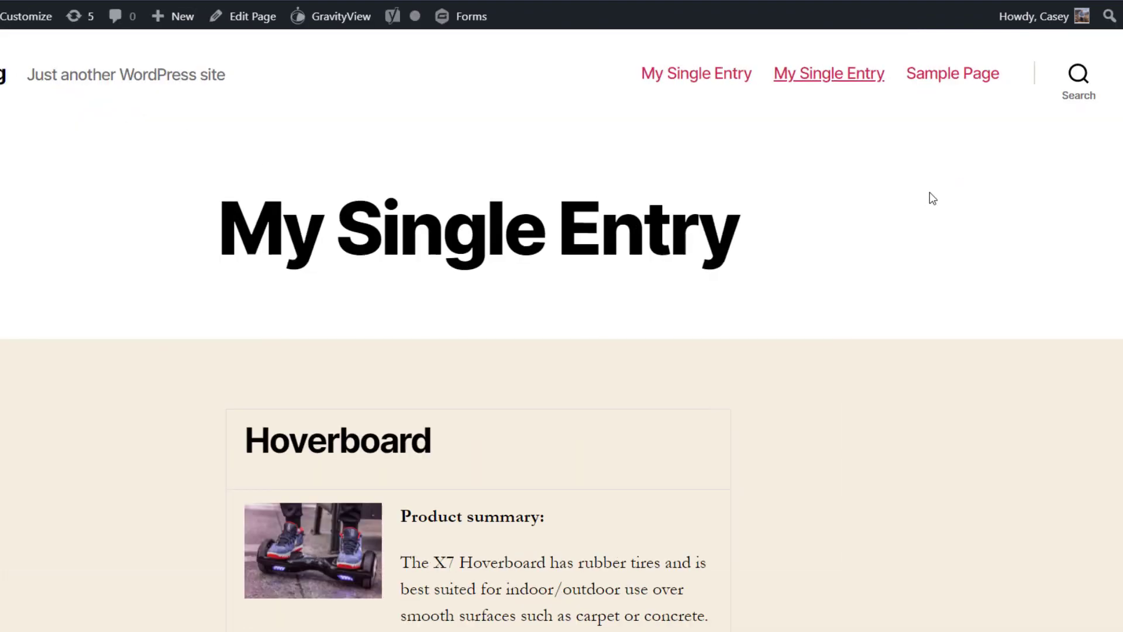
scroll(929, 192, "down", 3)
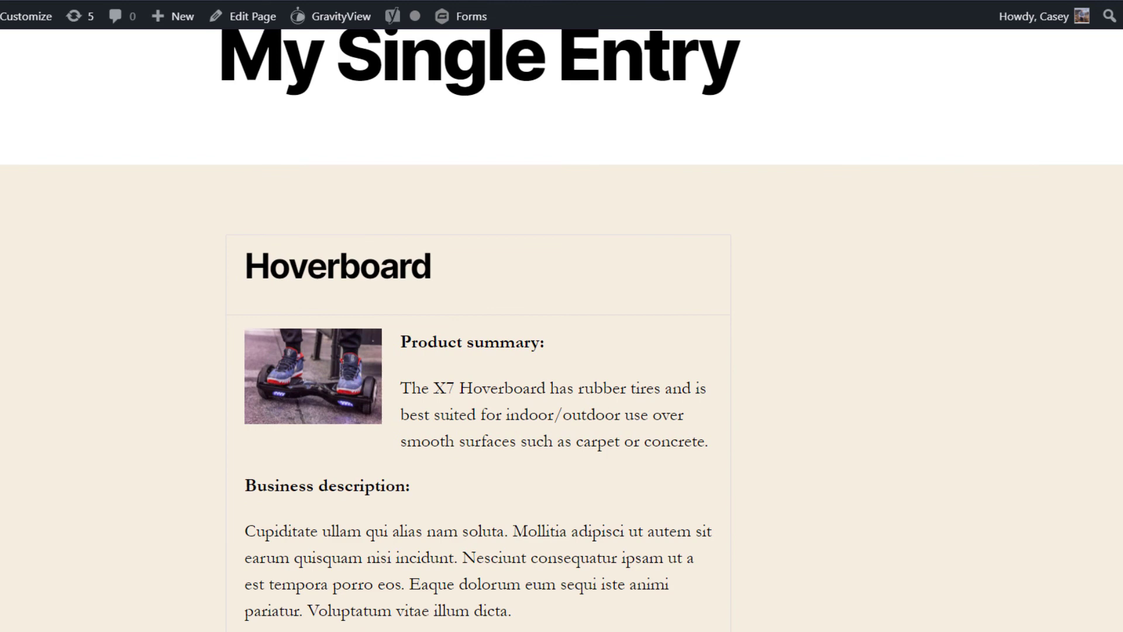
scroll(562, 325, "down", 1)
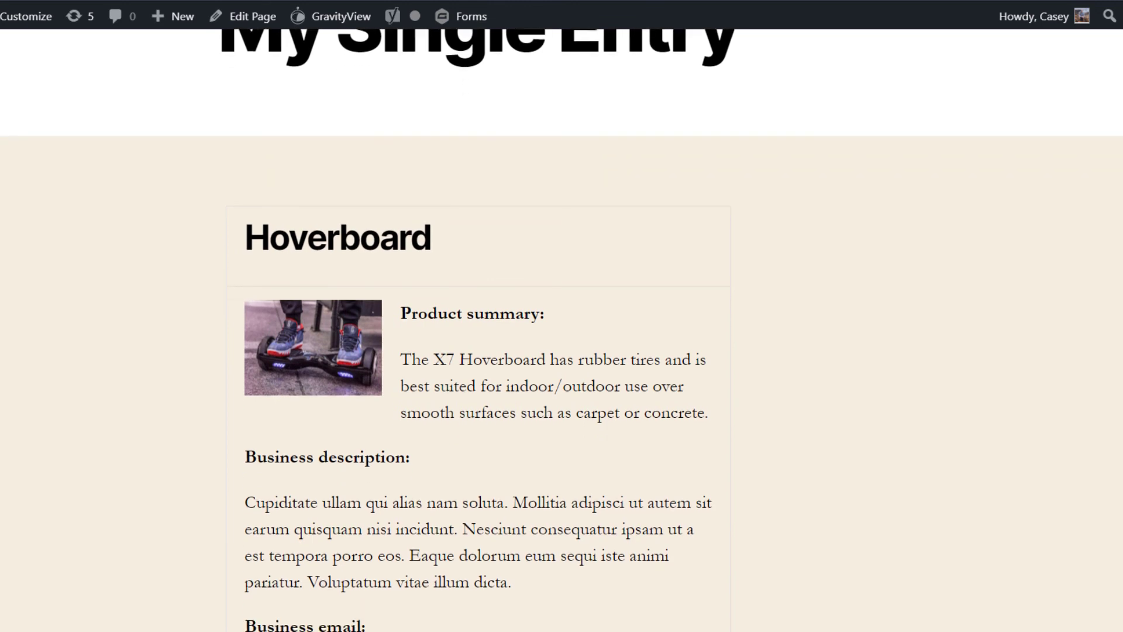
scroll(562, 328, "down", 3)
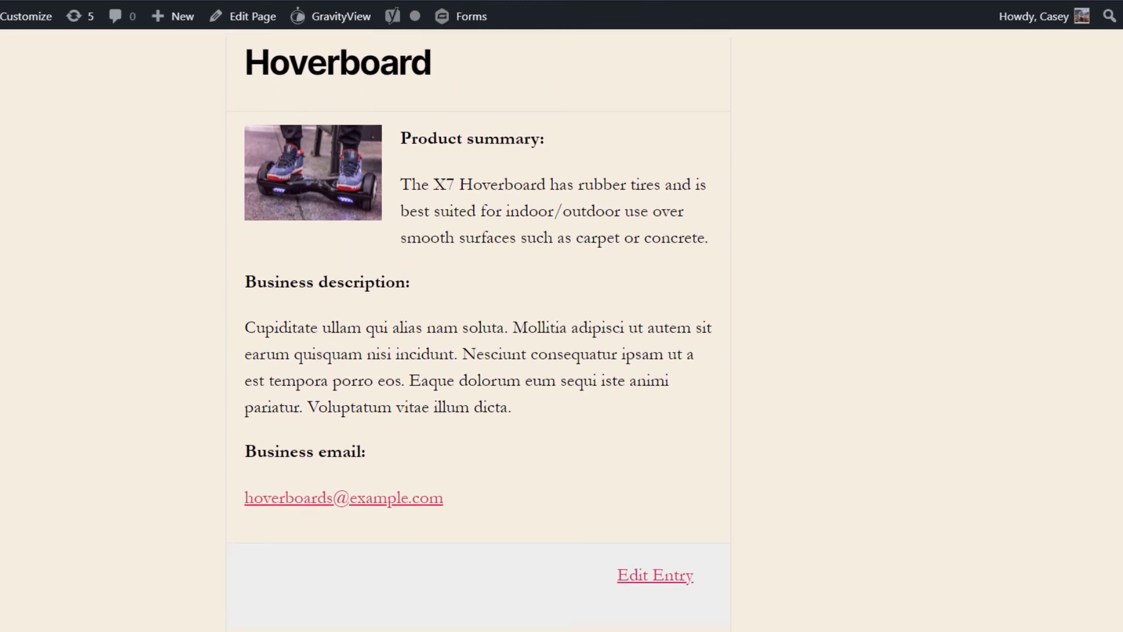
scroll(562, 324, "down", 1)
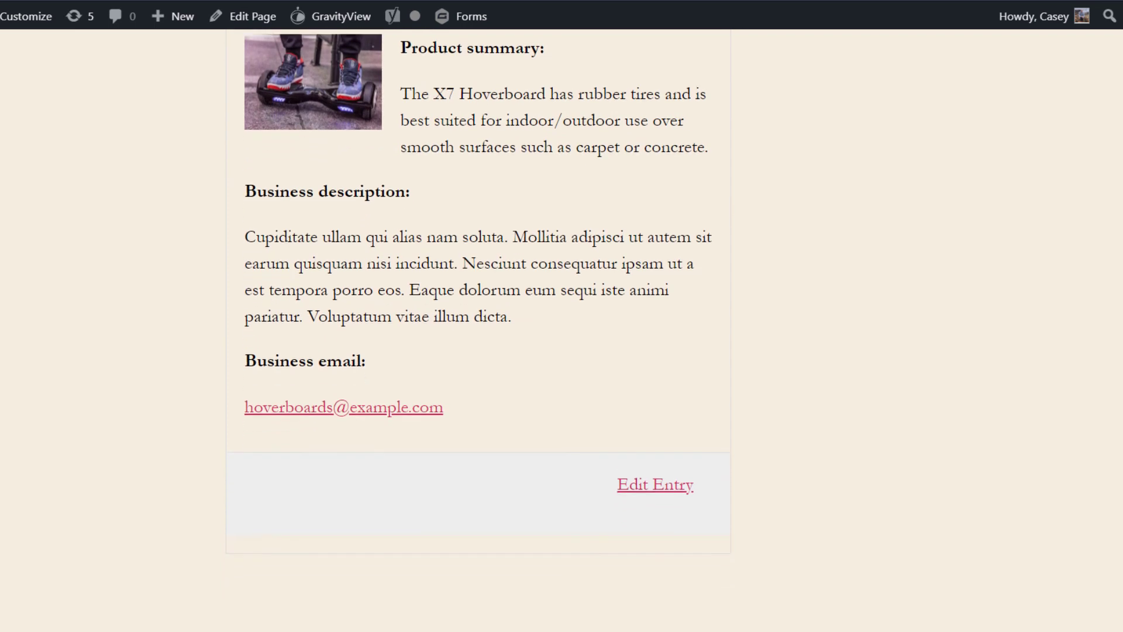